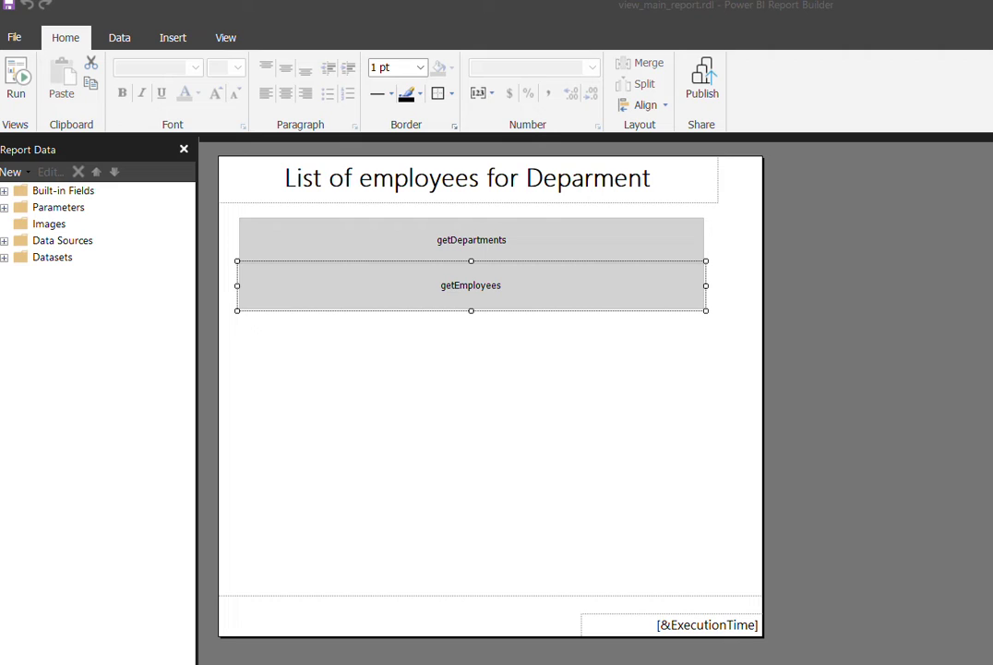
- Expand the report parameters and data sources and open DataSource1's Data Source Properties
left_click(827, 540)
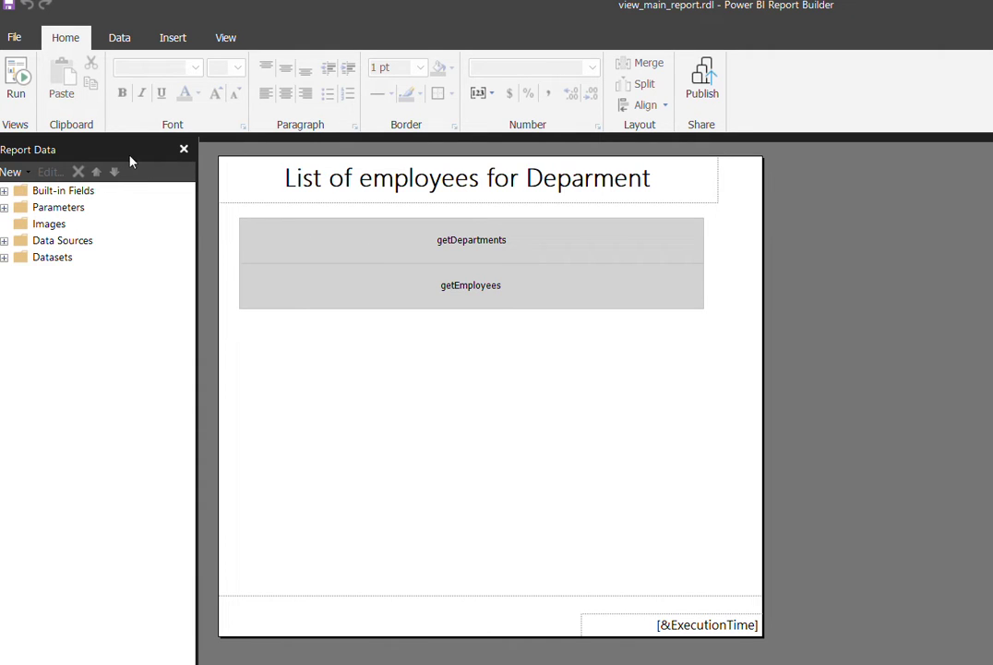
left_click(4, 207)
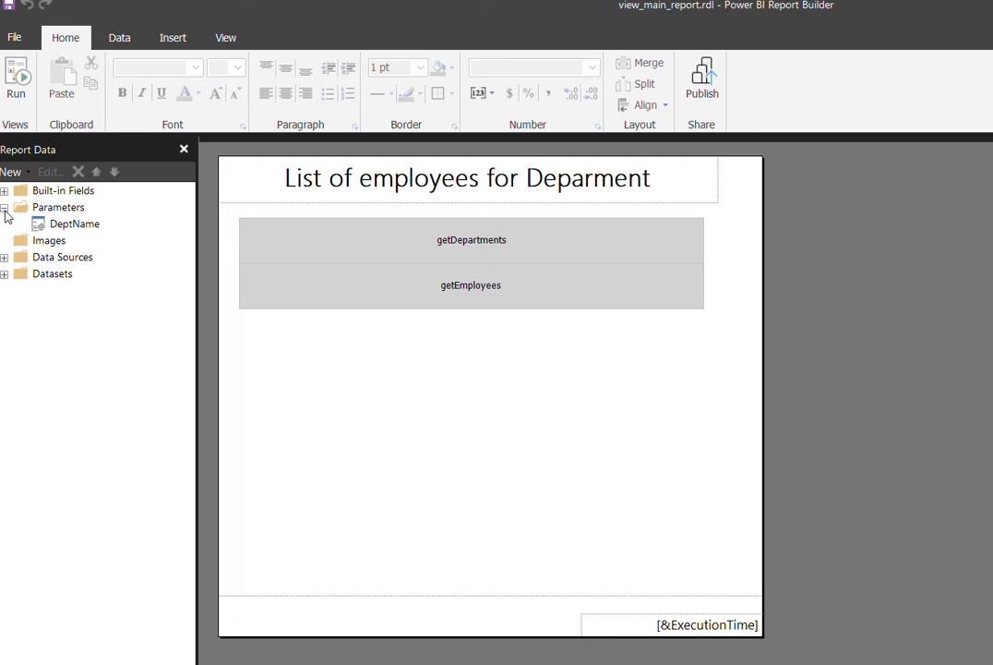
left_click(69, 230)
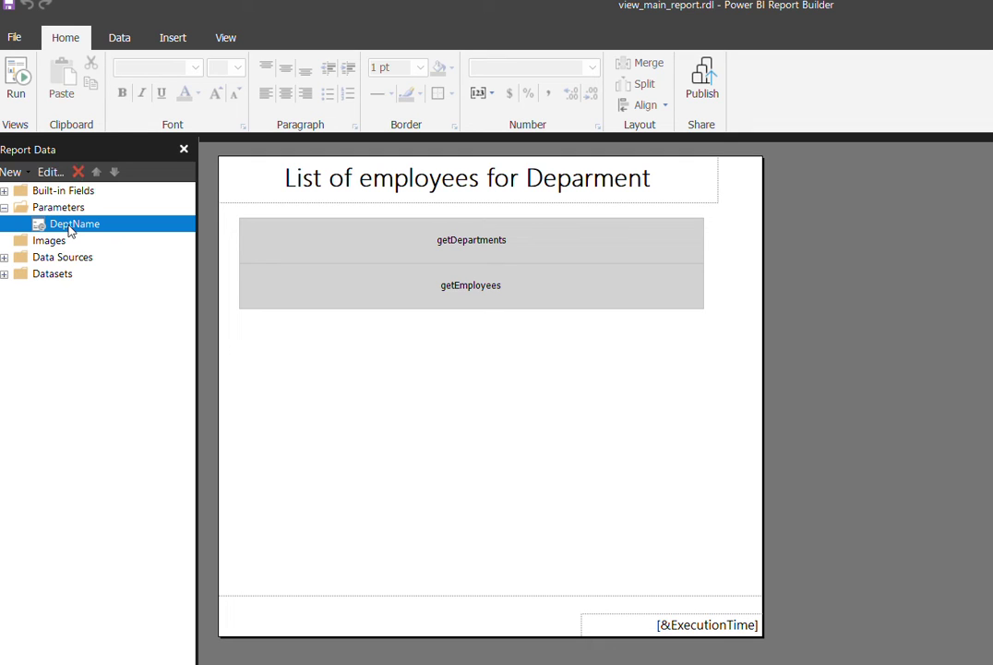
left_click(5, 258)
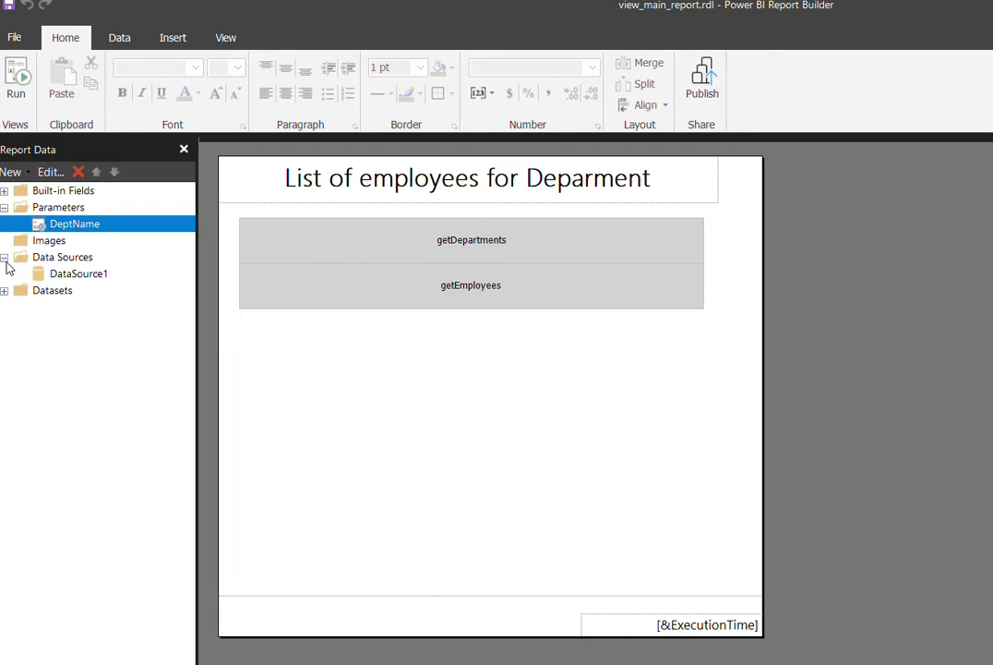
left_click(75, 277)
right_click(75, 278)
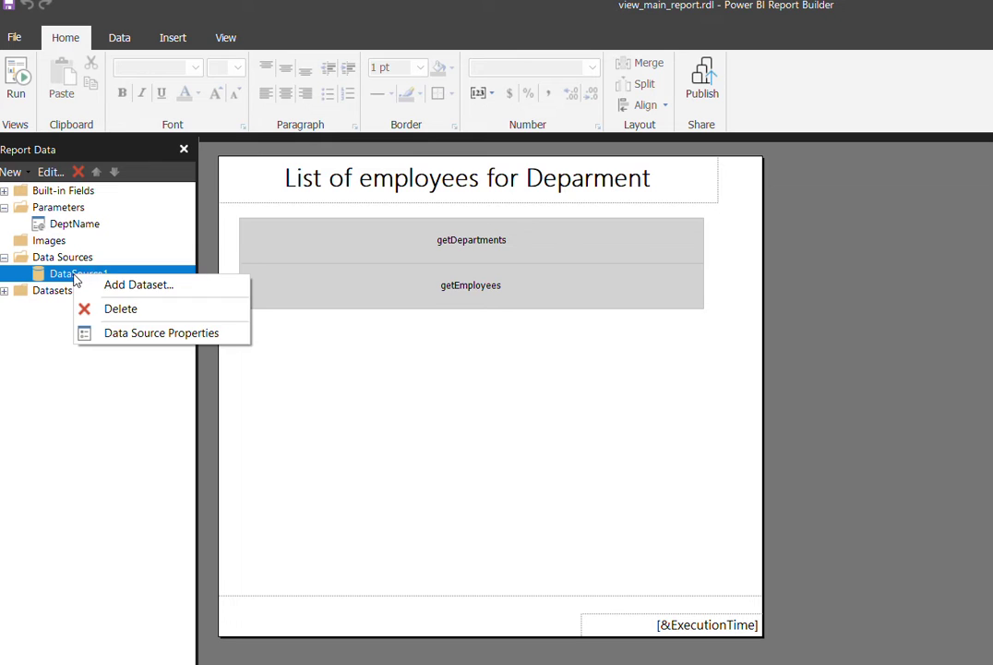
left_click(144, 344)
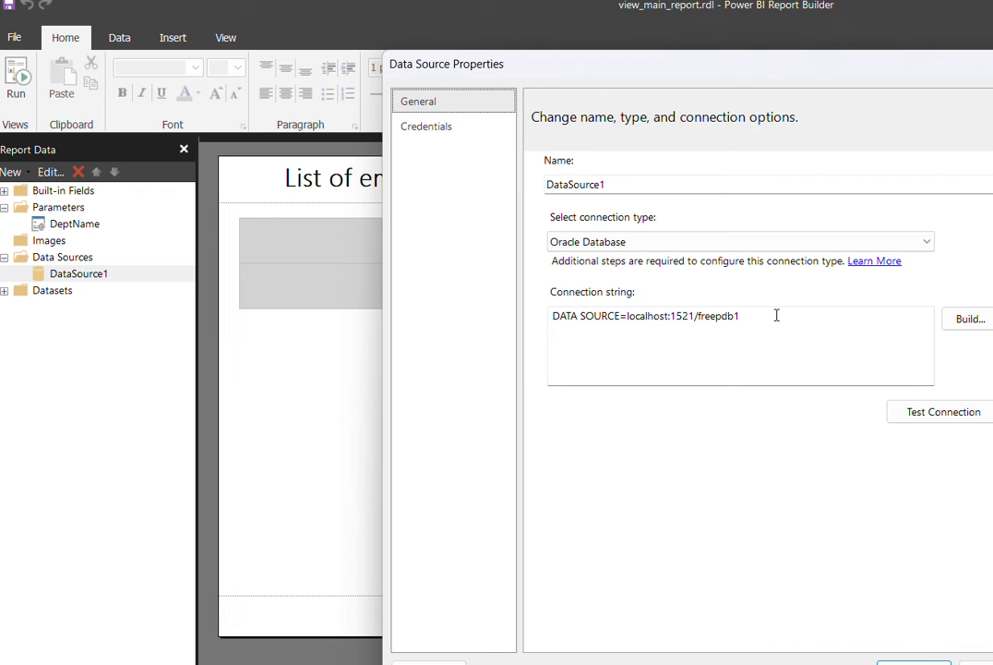
- Give the localhost:1521/freepdb1 connection the hr user and a saved password, then test and apply it
left_click_drag(776, 316, 630, 315)
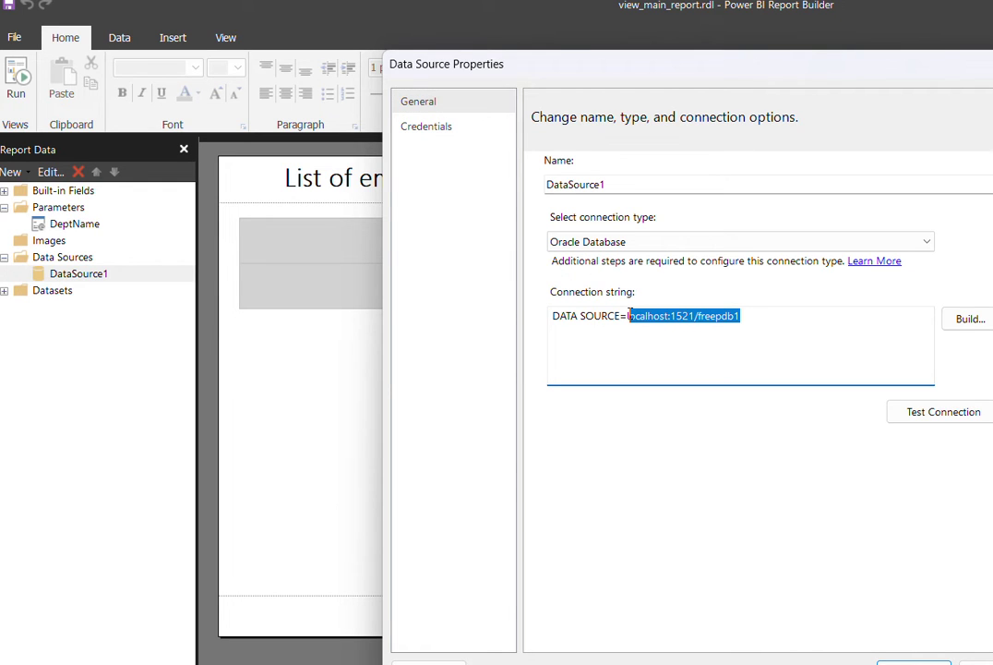
left_click(967, 320)
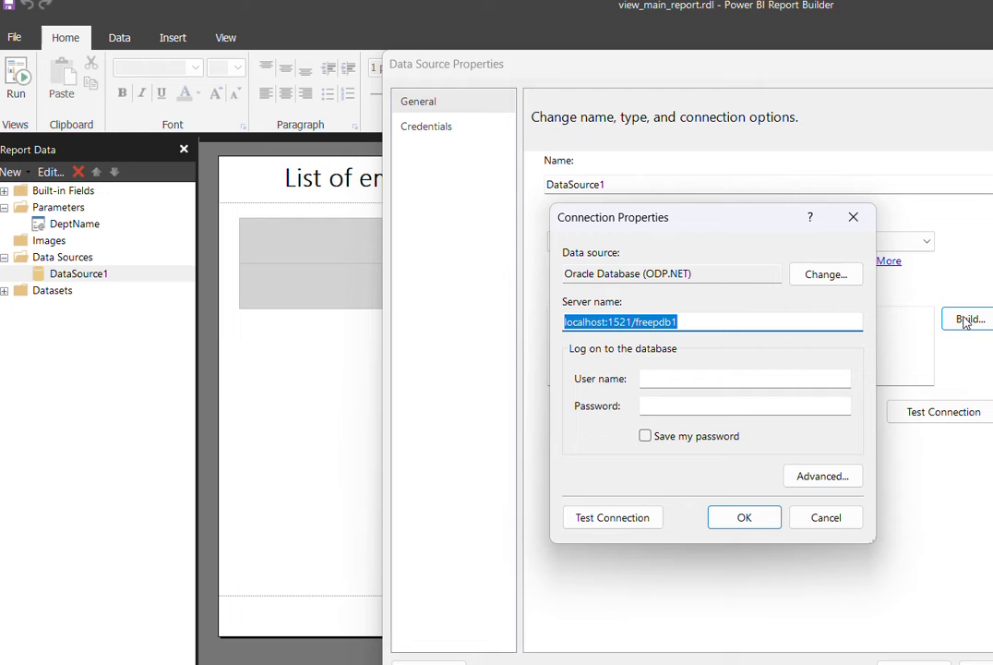
left_click(693, 384)
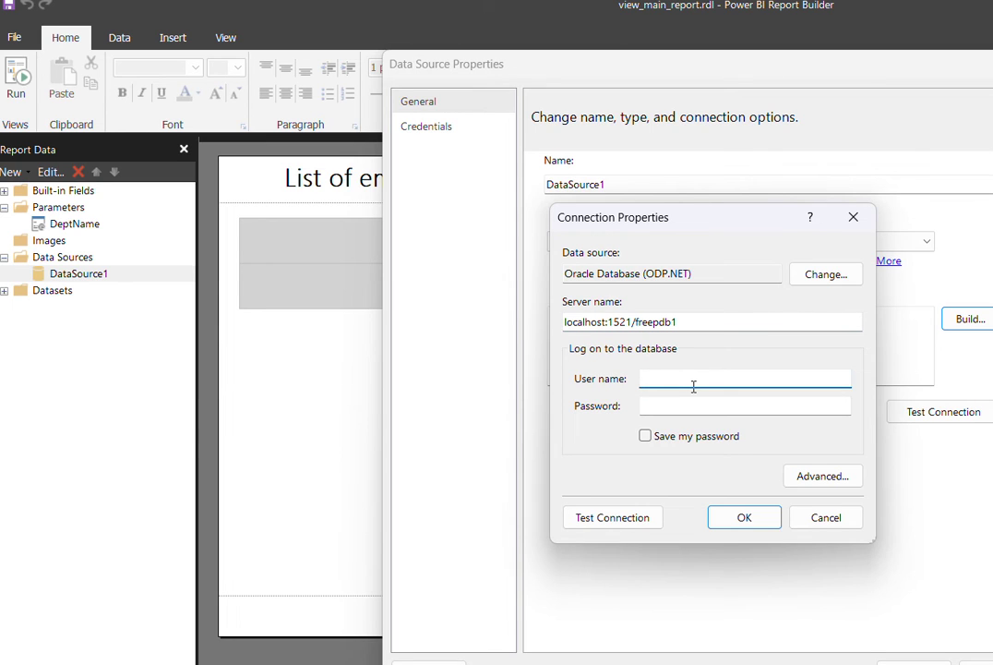
type("hr")
key("Tab")
type("oracle")
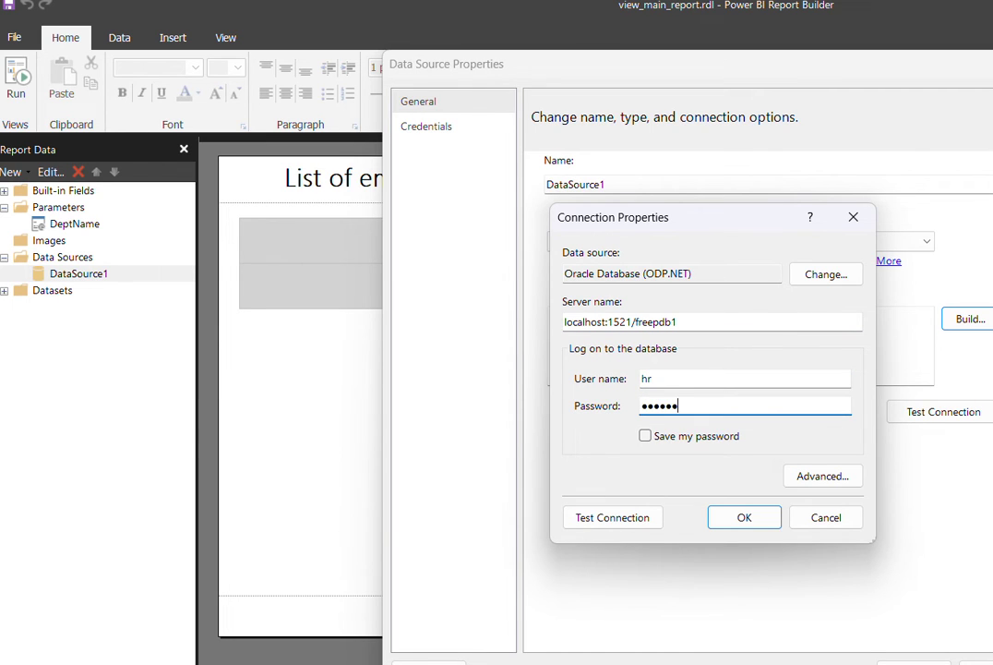
left_click(655, 439)
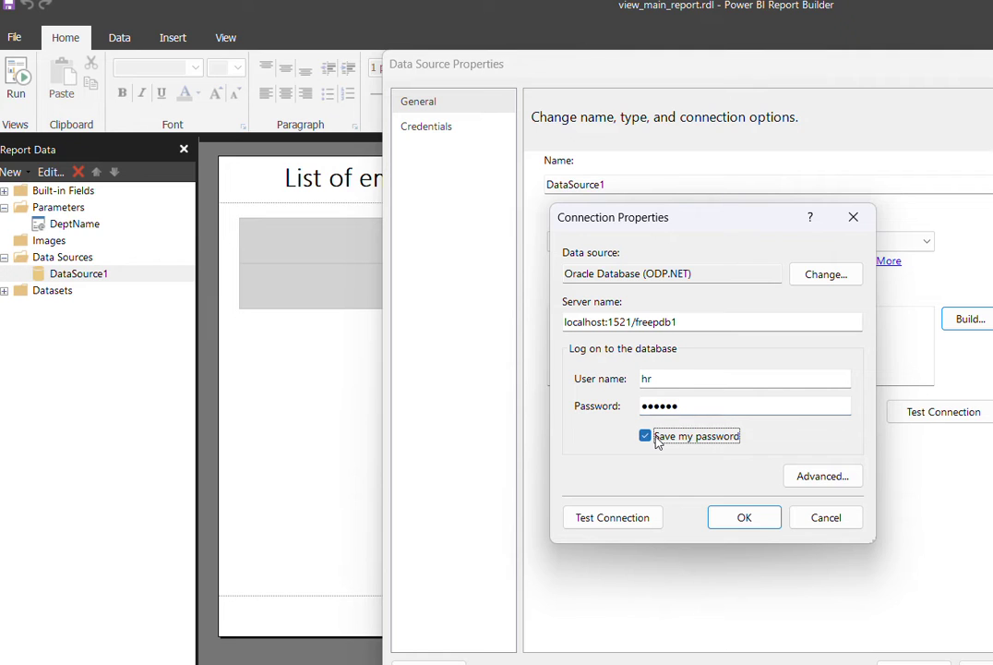
left_click(742, 519)
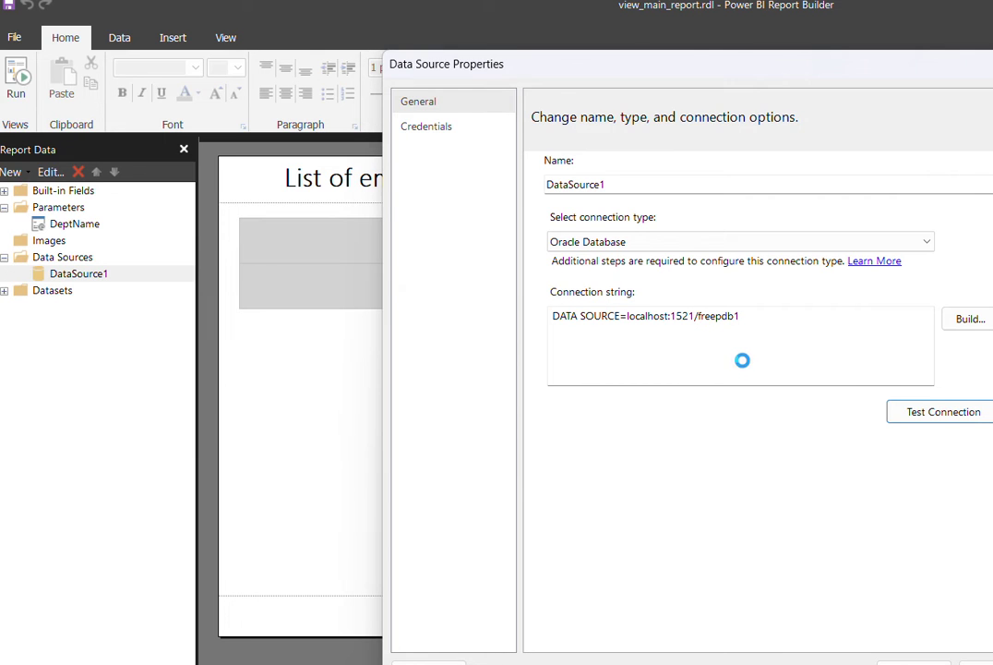
left_click(786, 456)
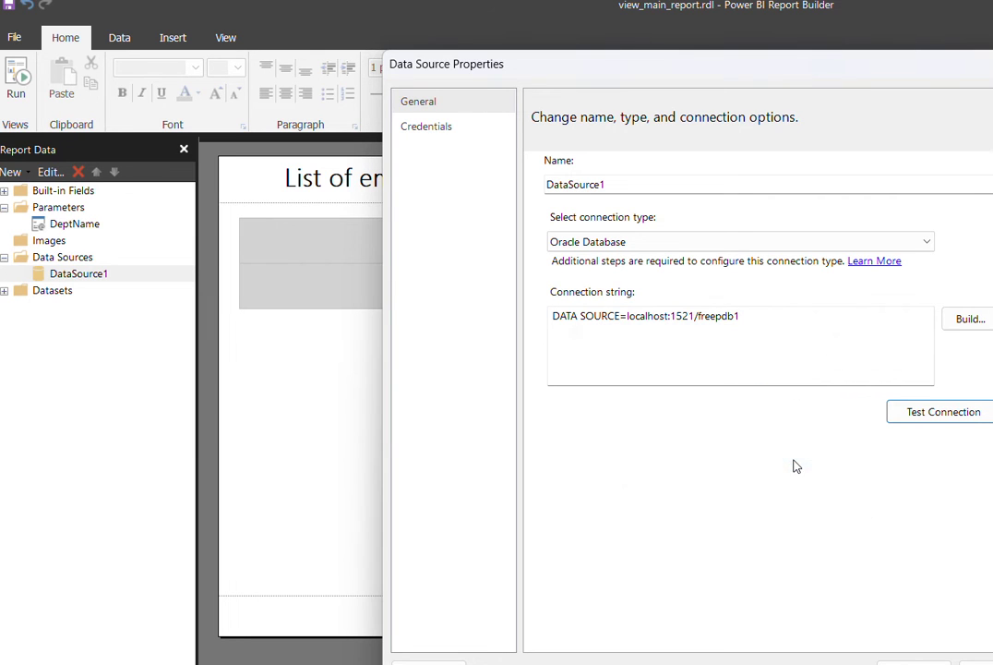
key("Return")
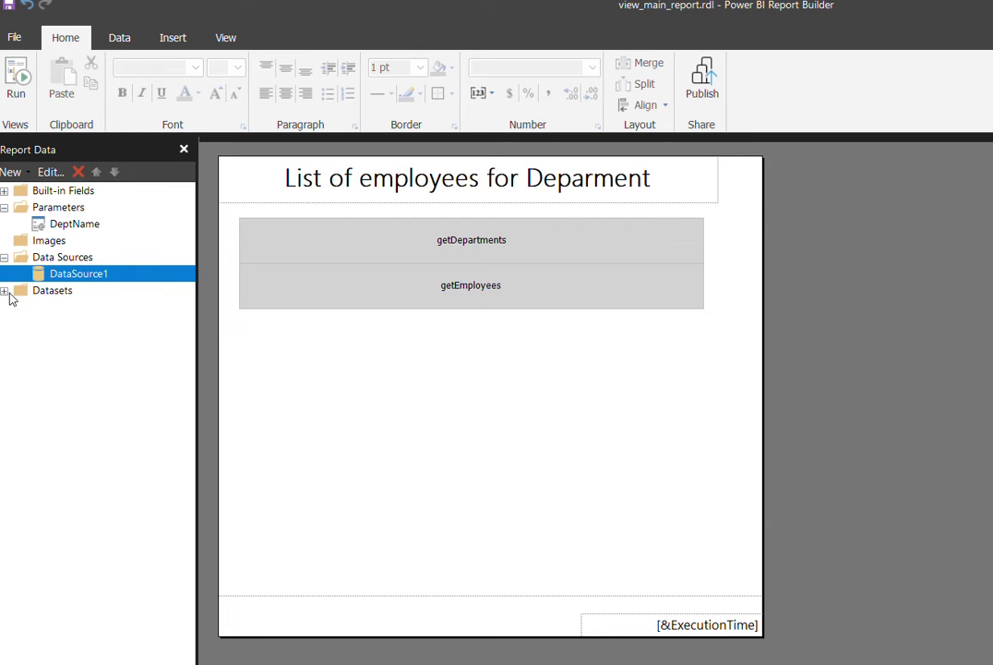
- Expand Datasets and select DataSet1 to reveal its DEPARTMENT_NAME field
left_click(6, 291)
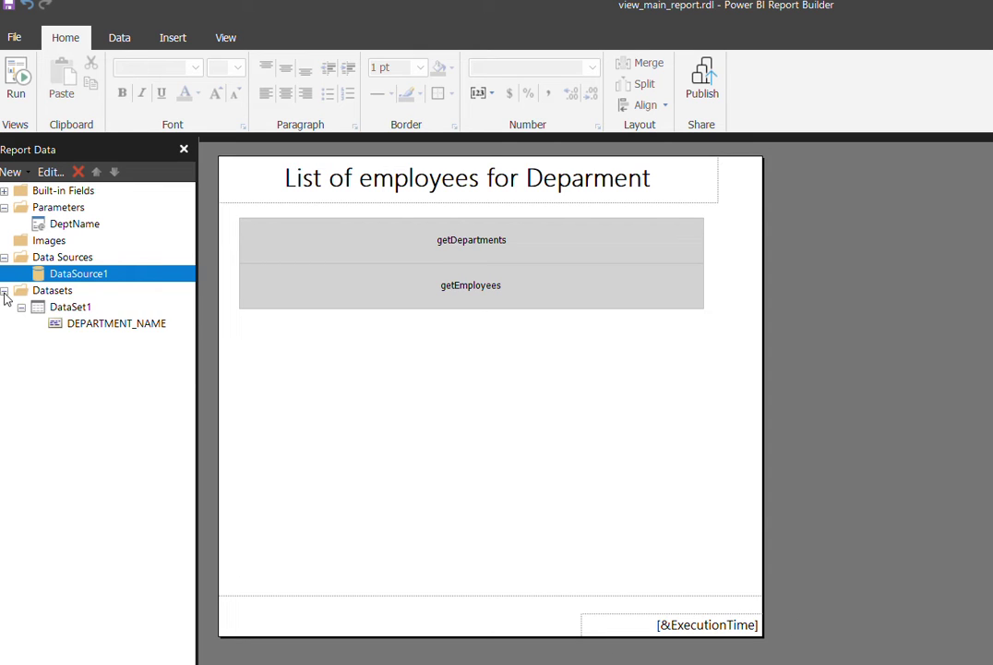
left_click(86, 310)
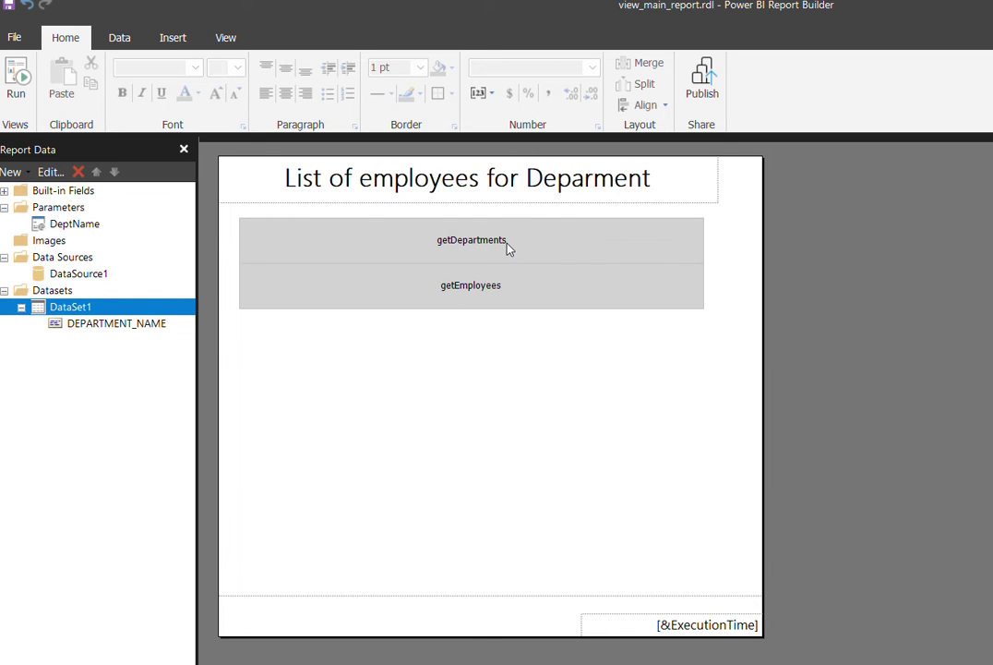
left_click(507, 245)
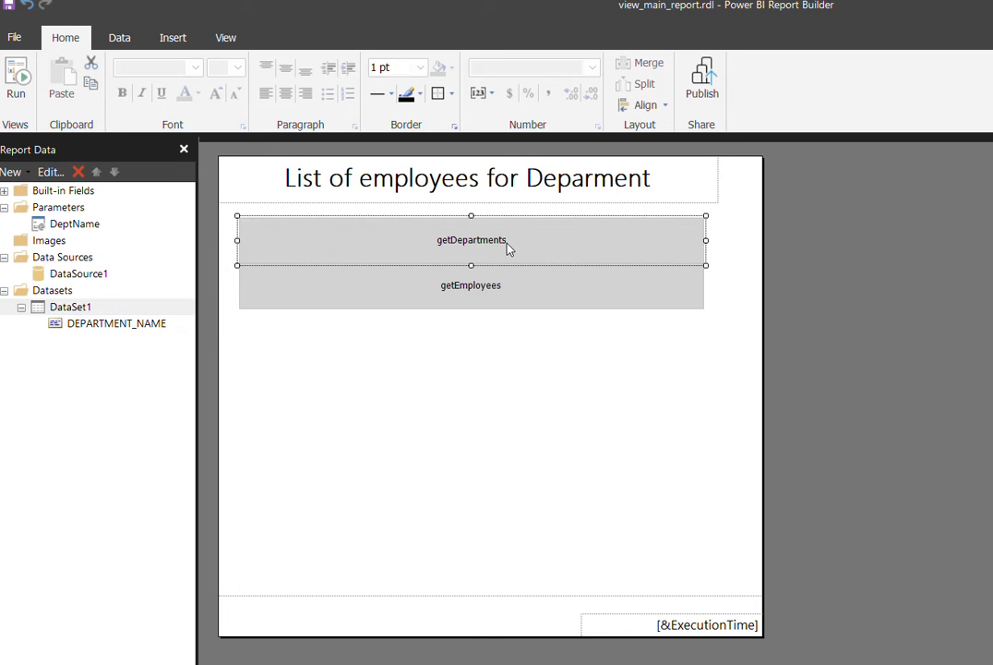
right_click(507, 245)
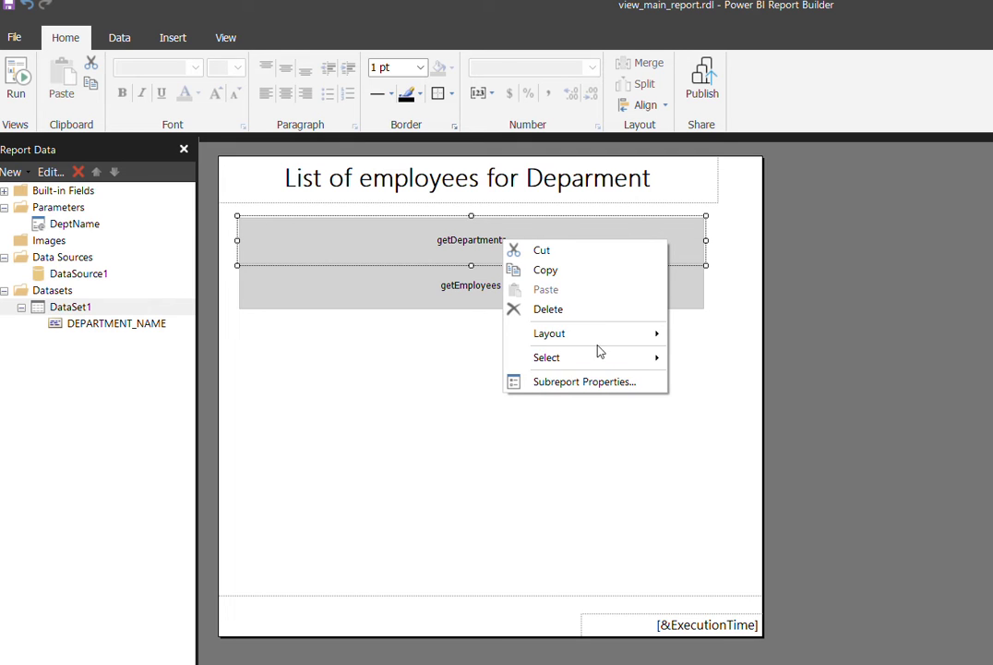
left_click(596, 387)
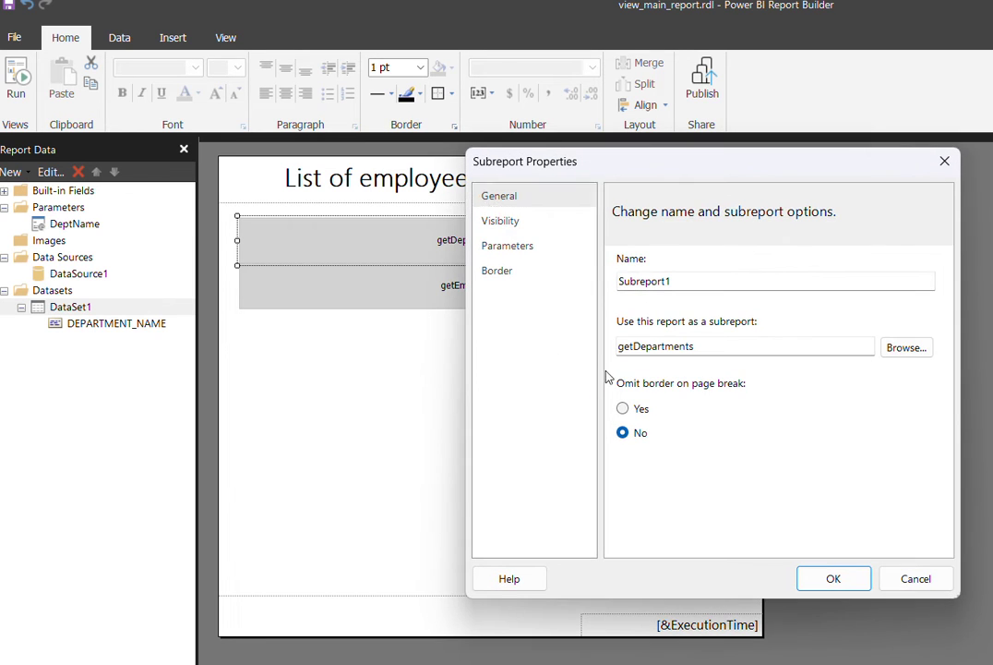
left_click(542, 258)
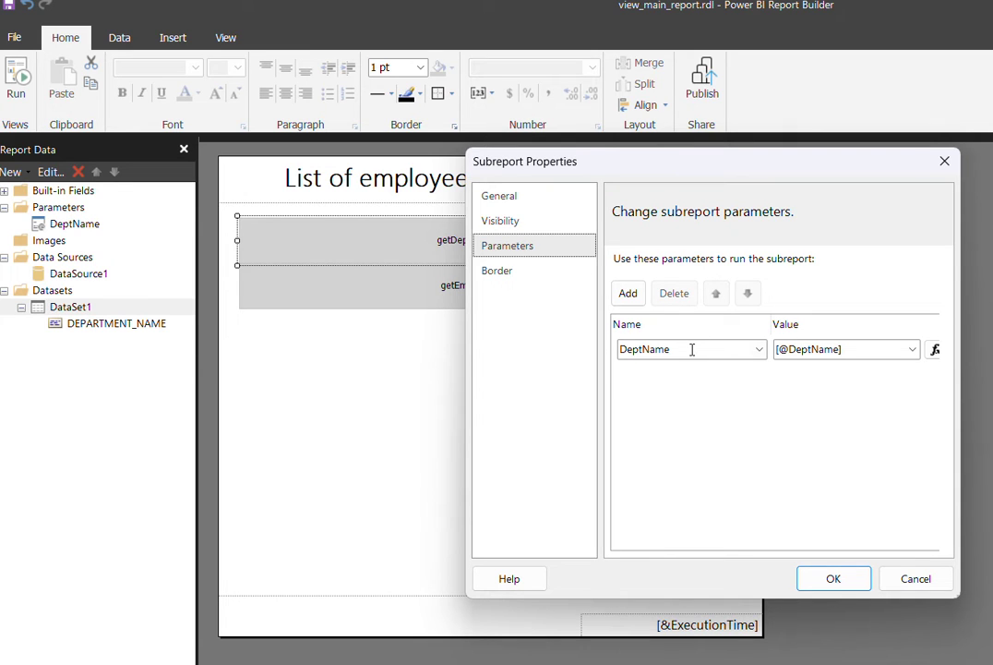
left_click(692, 349)
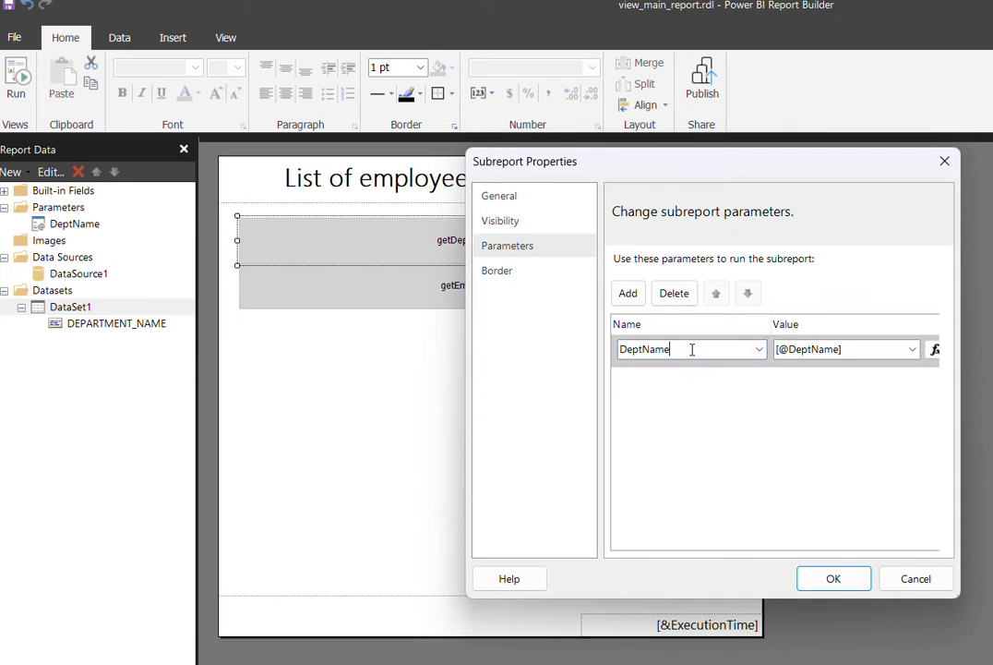
left_click(858, 352)
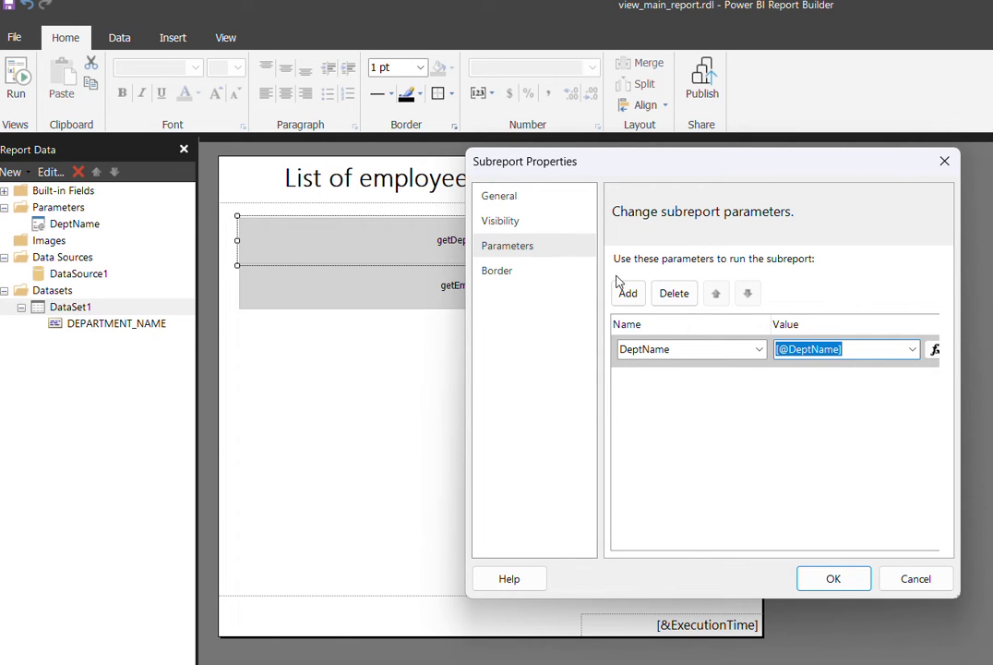
left_click(842, 580)
left_click(571, 294)
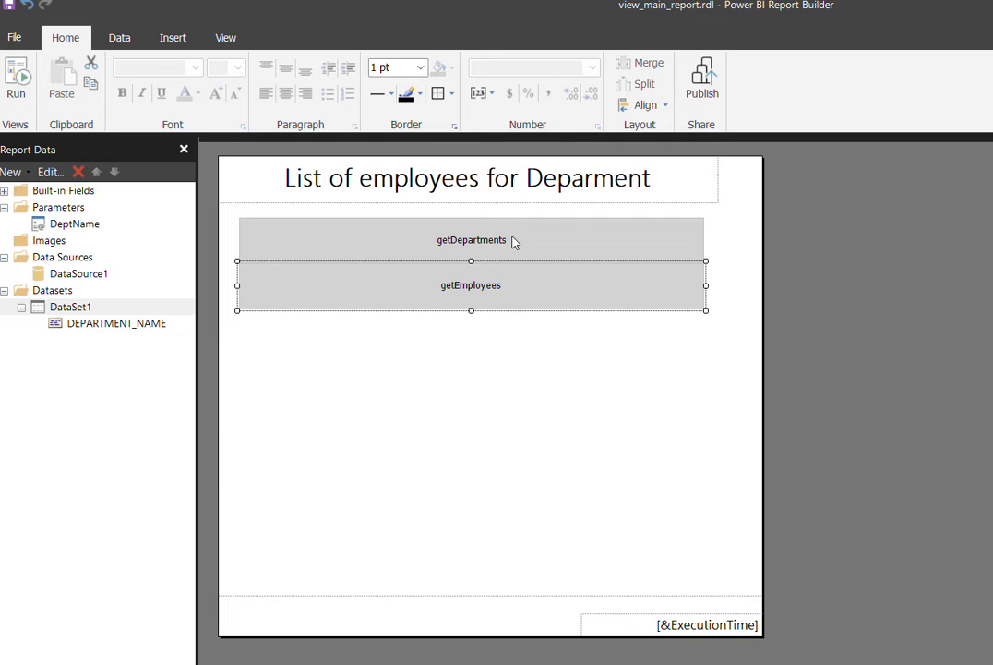
- Open getDepartments from Recent Documents without saving view_main_report.rdl
left_click(14, 39)
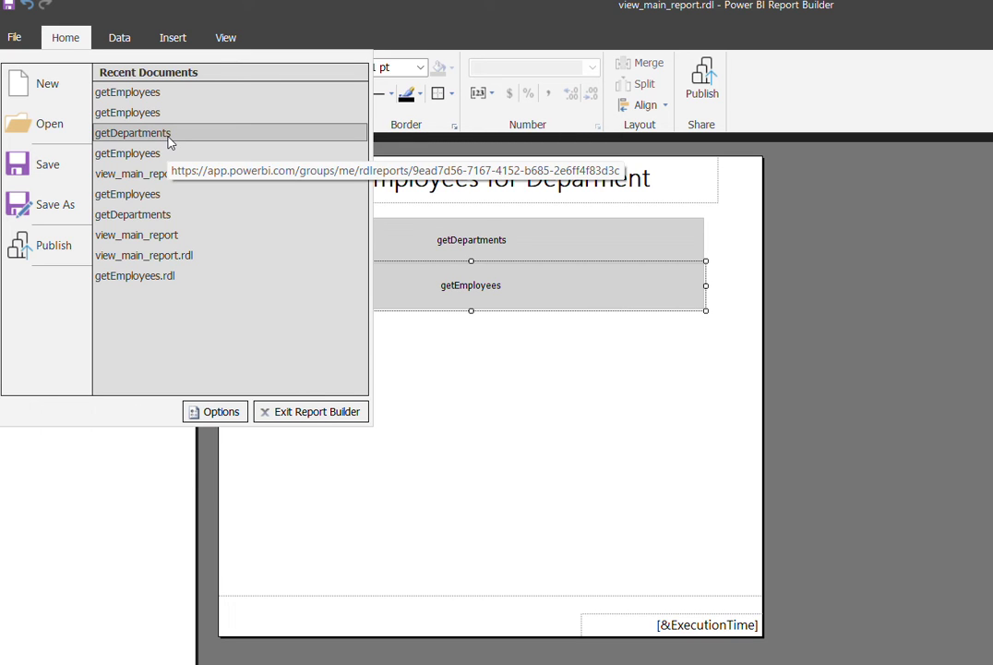
left_click(133, 133)
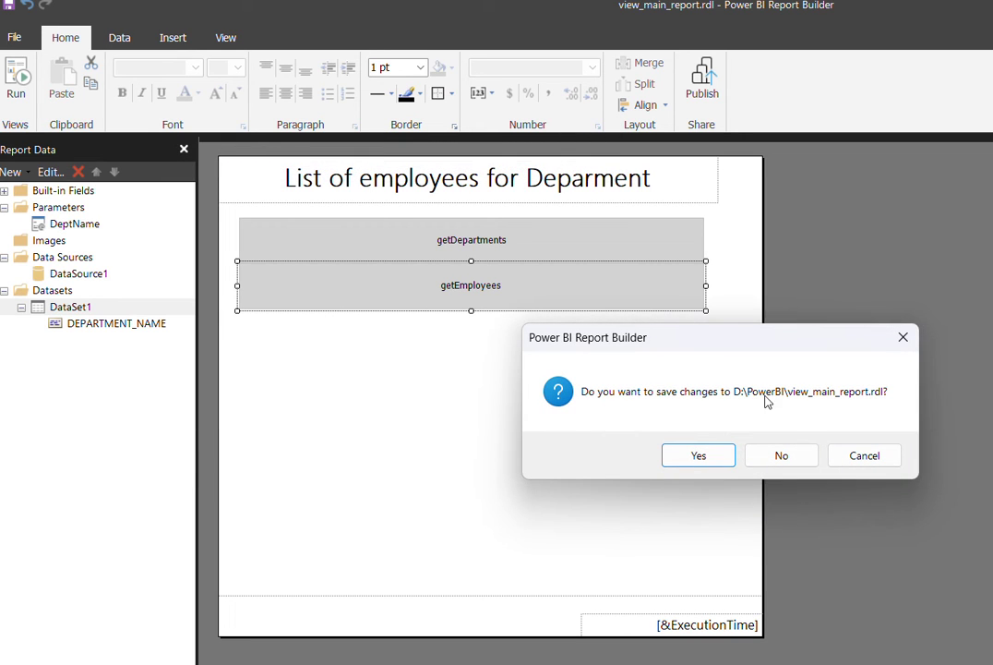
left_click(781, 456)
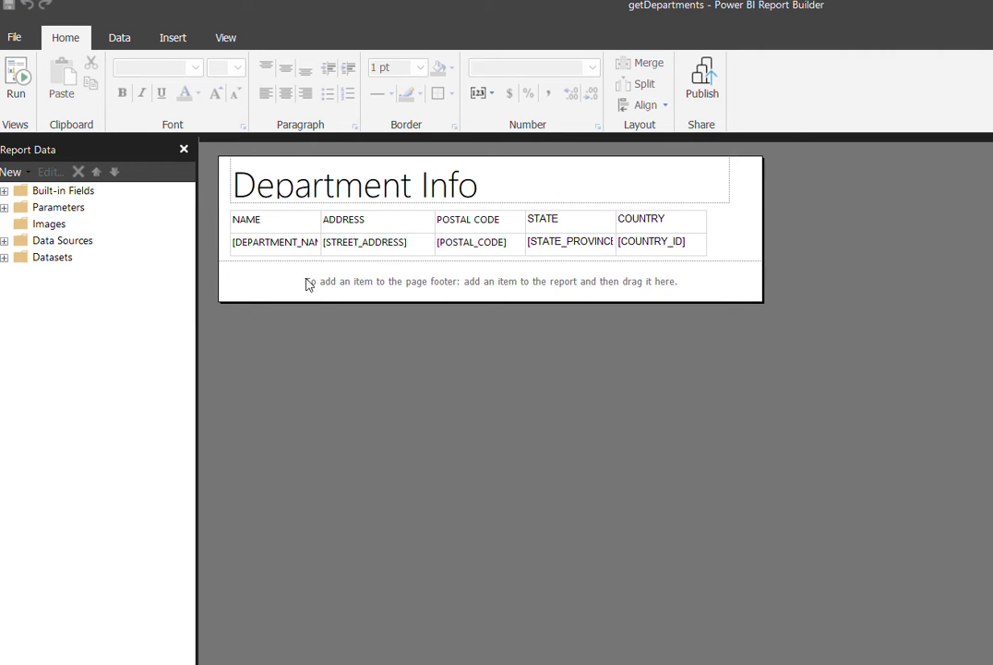
- Open the Data Source Properties of getDepartments' DataSource1
left_click(7, 241)
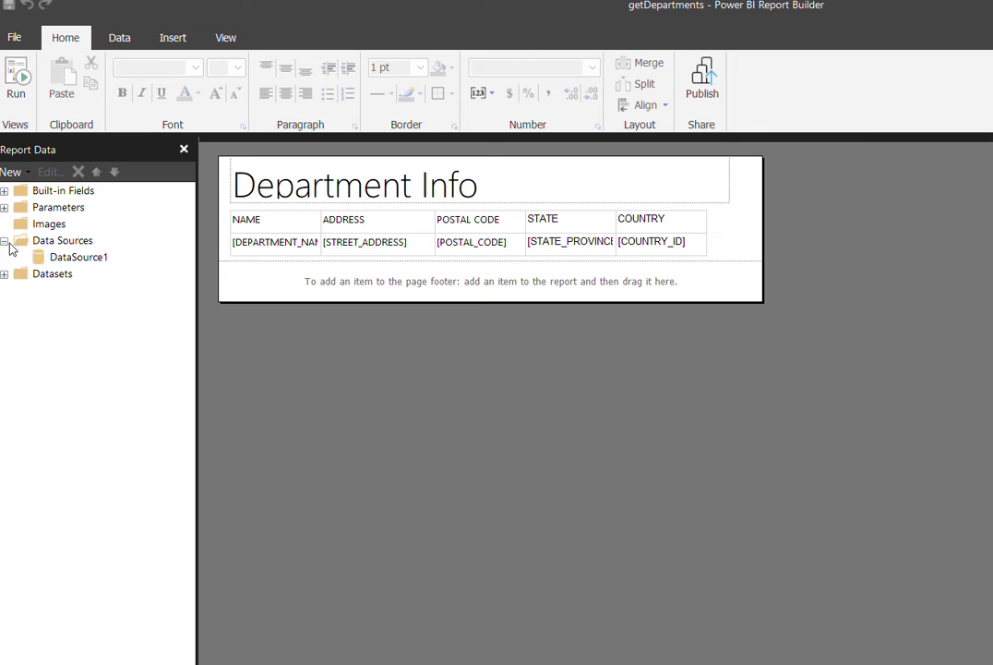
left_click(94, 259)
right_click(96, 261)
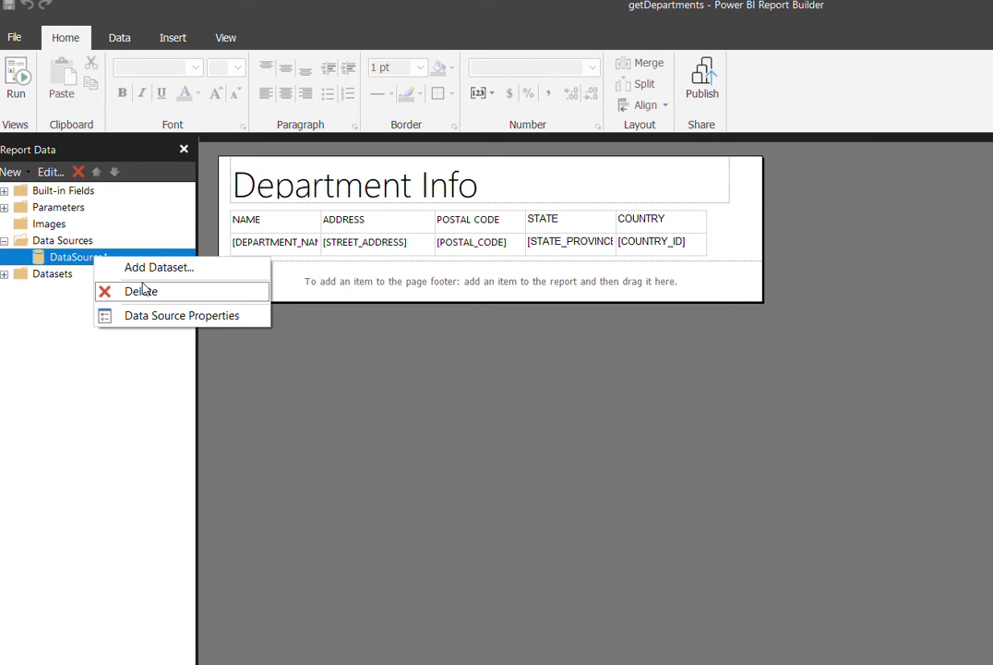
left_click(161, 315)
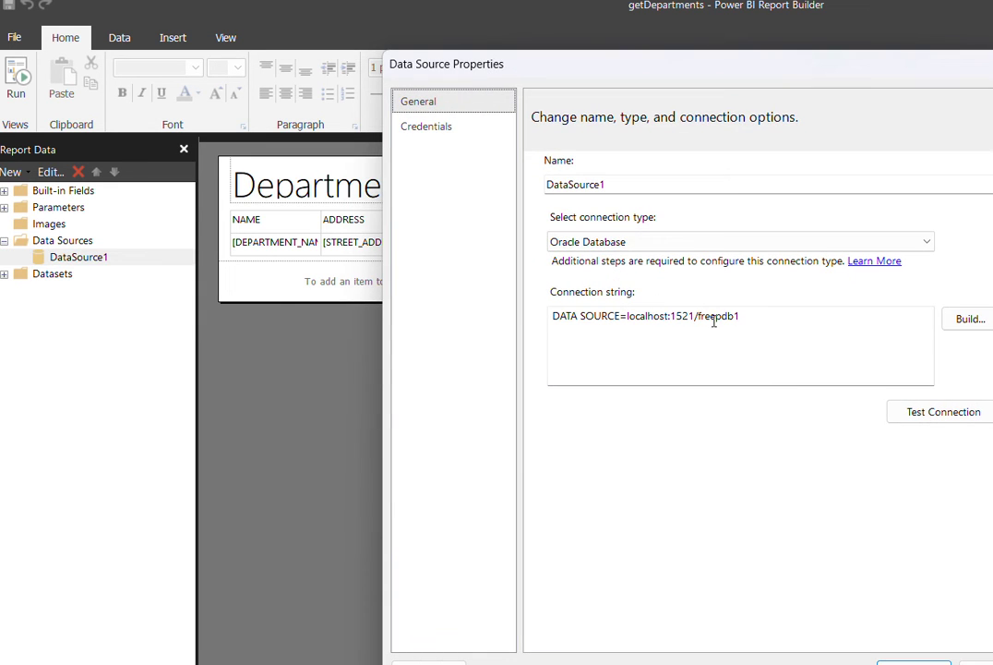
- Save the hr user and password on the Oracle connection and confirm the connection test succeeds
left_click(969, 319)
left_click(727, 380)
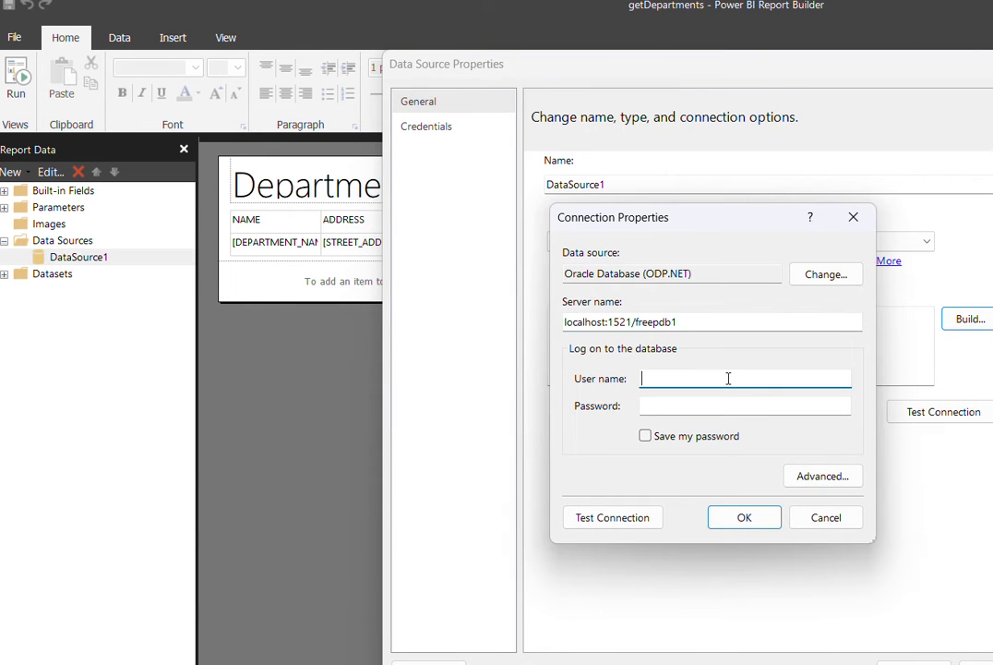
type("hr")
key("Tab")
type("oracle")
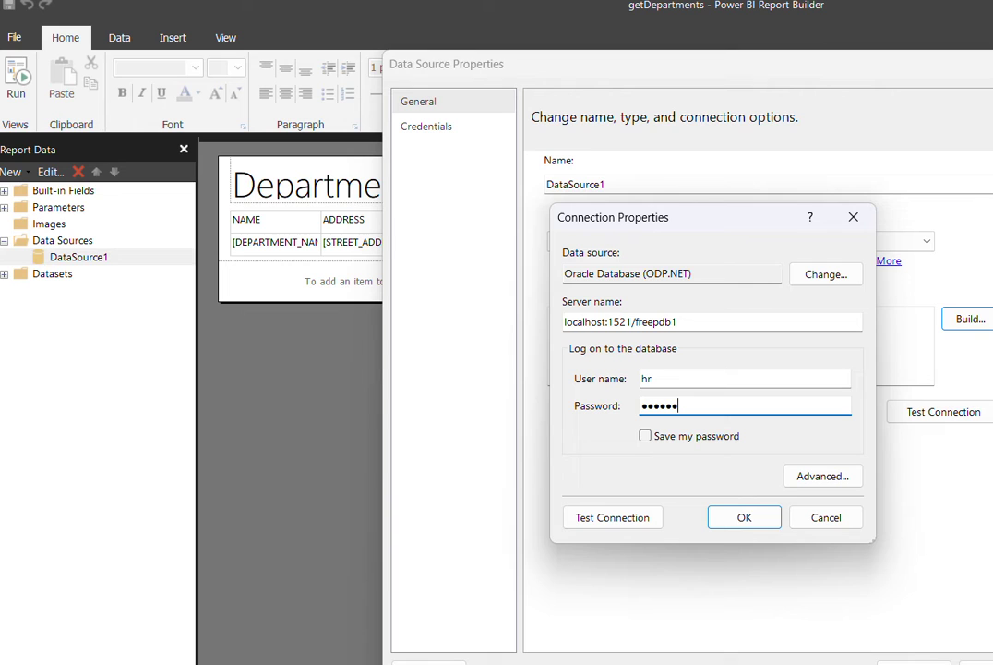
left_click(645, 436)
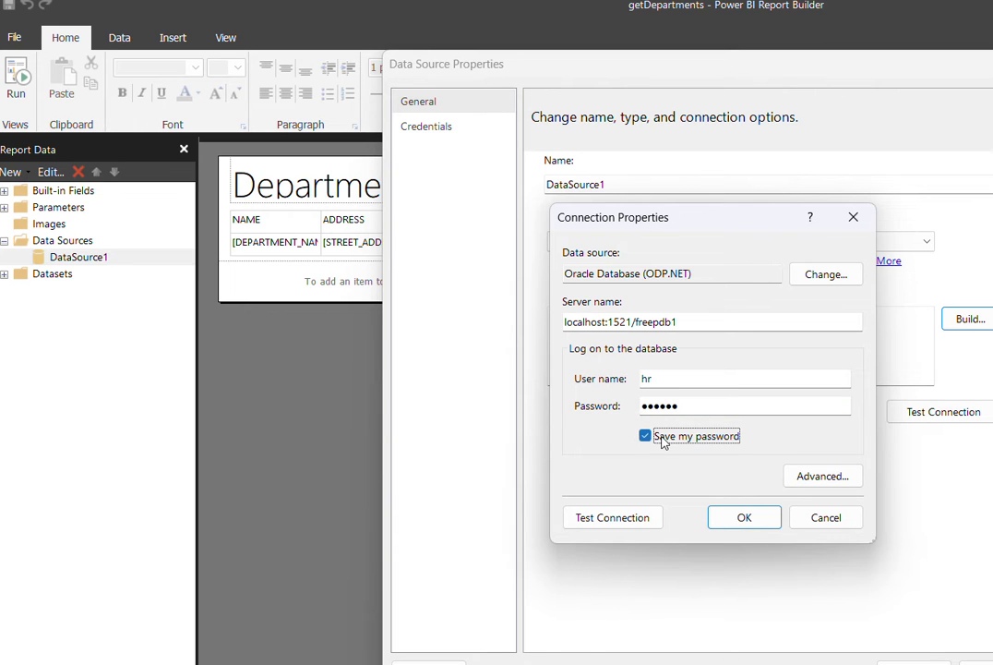
left_click(753, 518)
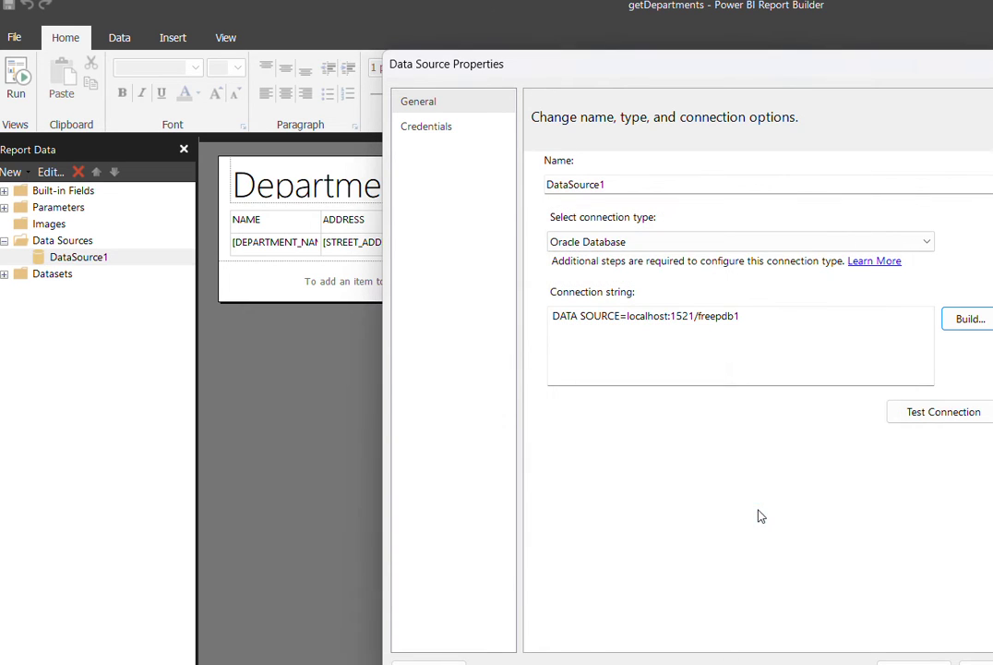
left_click(944, 420)
left_click(807, 457)
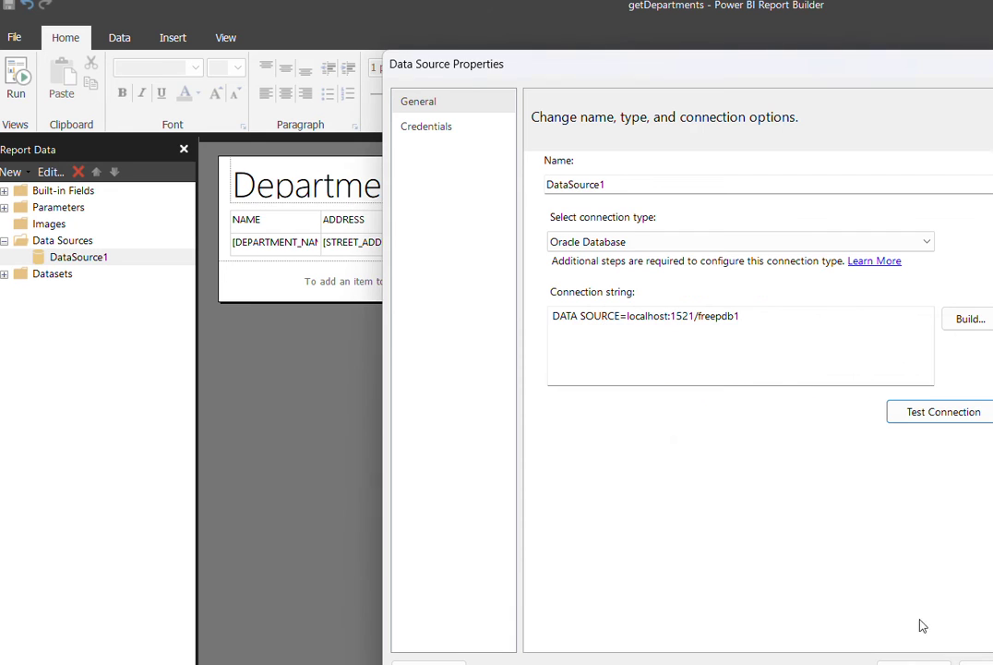
key("Return")
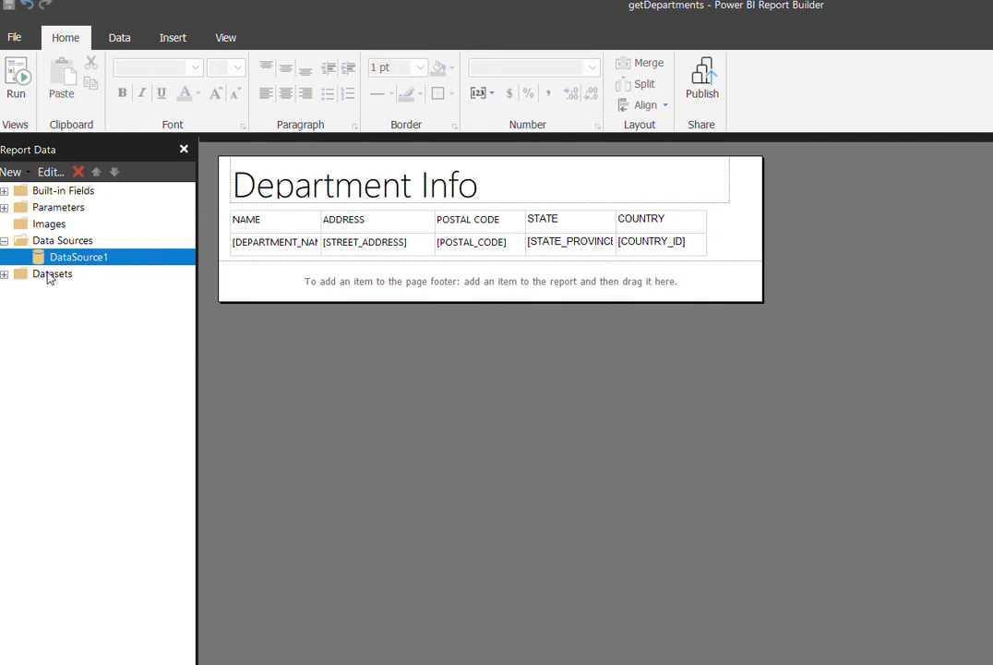
- Inspect the :DeptName filter in DataSet1's where clause, then run a getDepartments preview
left_click(4, 274)
left_click(84, 292)
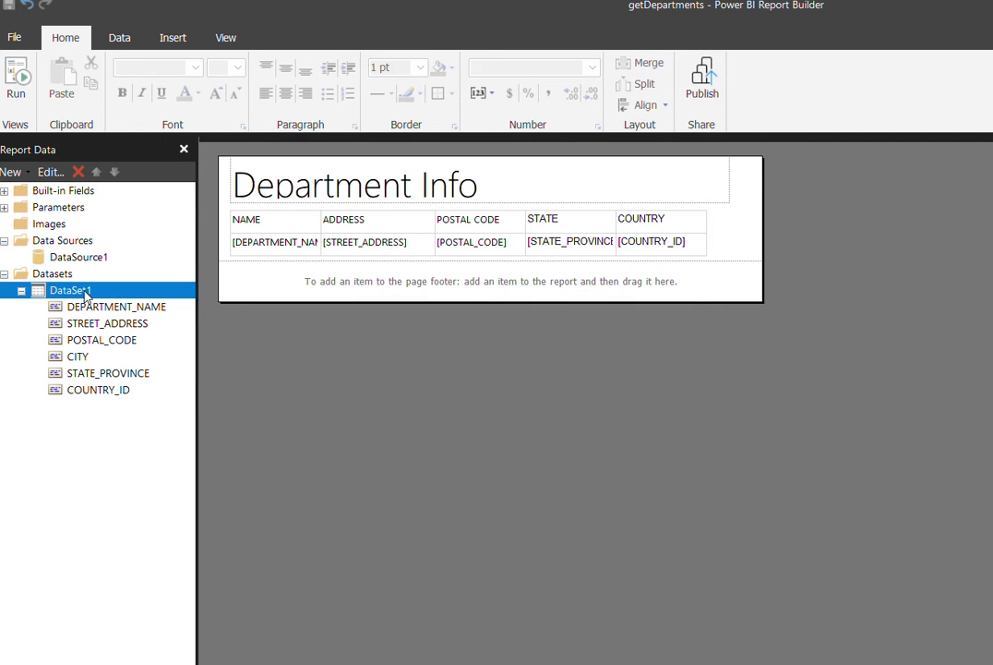
right_click(84, 292)
left_click(162, 370)
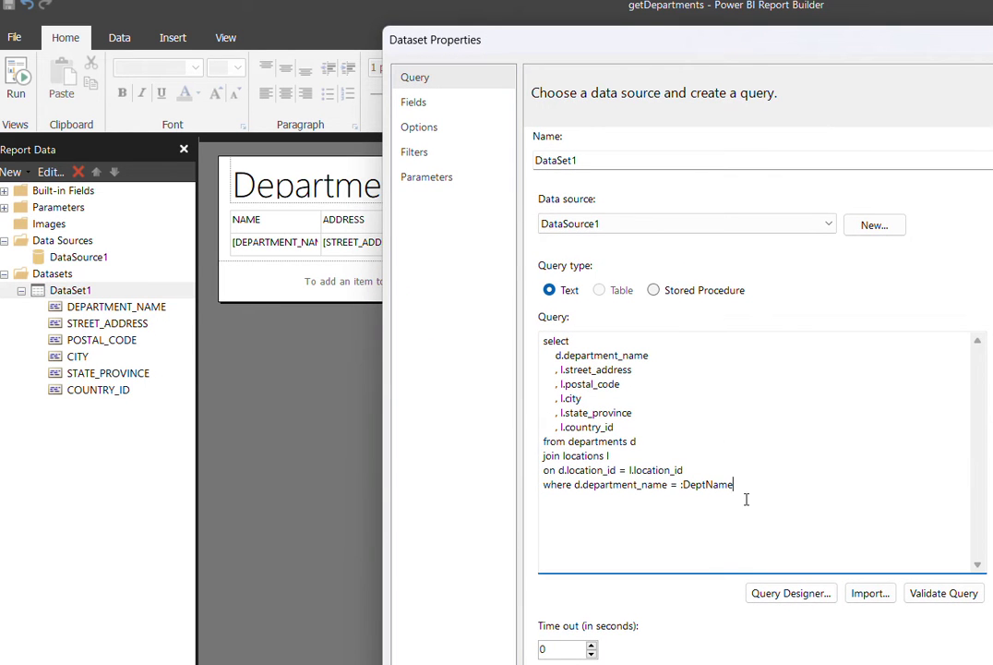
double_click(774, 498)
left_click(790, 506)
left_click_drag(791, 506, 542, 498)
left_click(732, 484)
left_click_drag(744, 486, 675, 490)
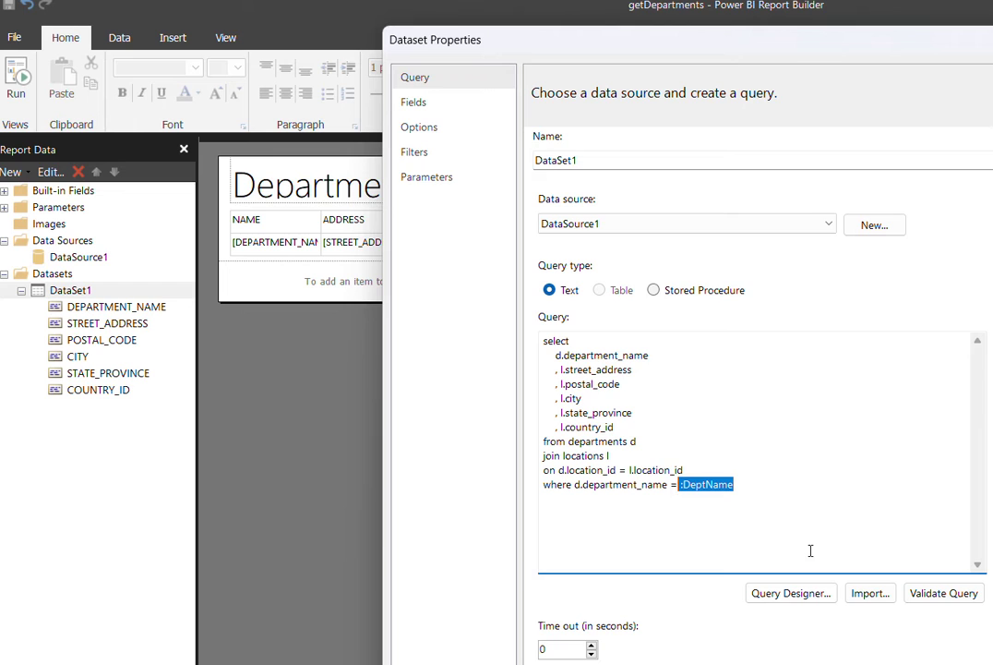
key("Escape")
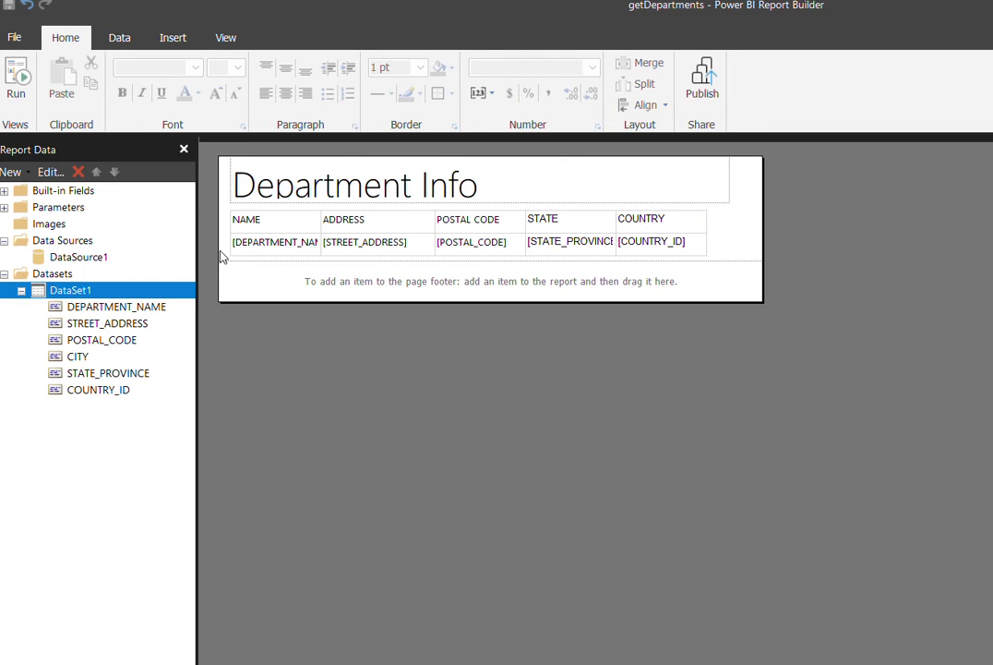
left_click(18, 92)
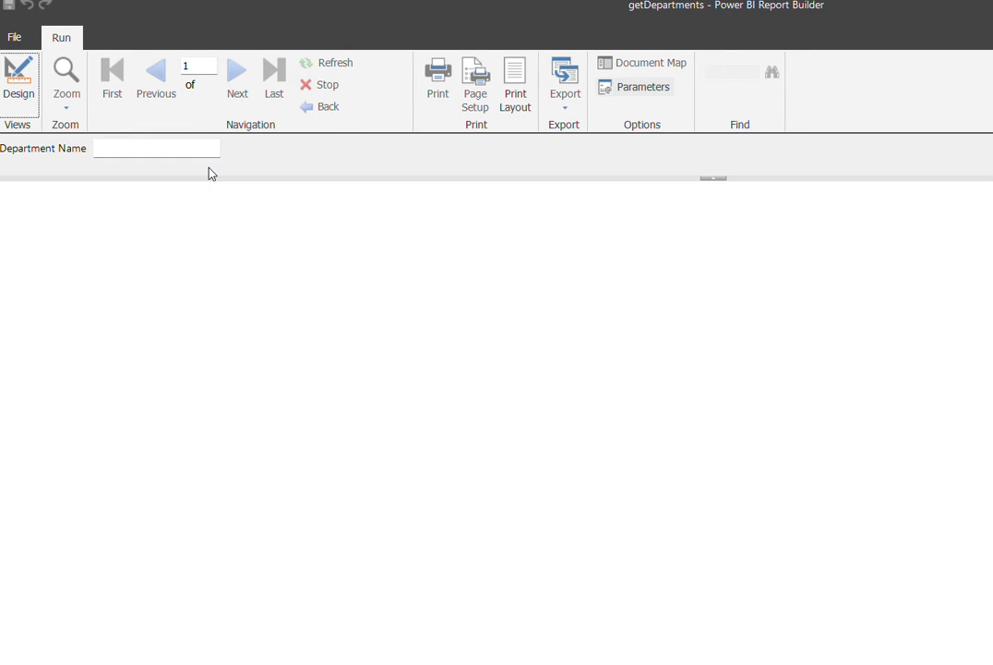
- Preview getDepartments with Department Name IT, showing one Texas, US row, then return to Design
left_click(191, 149)
type("IT")
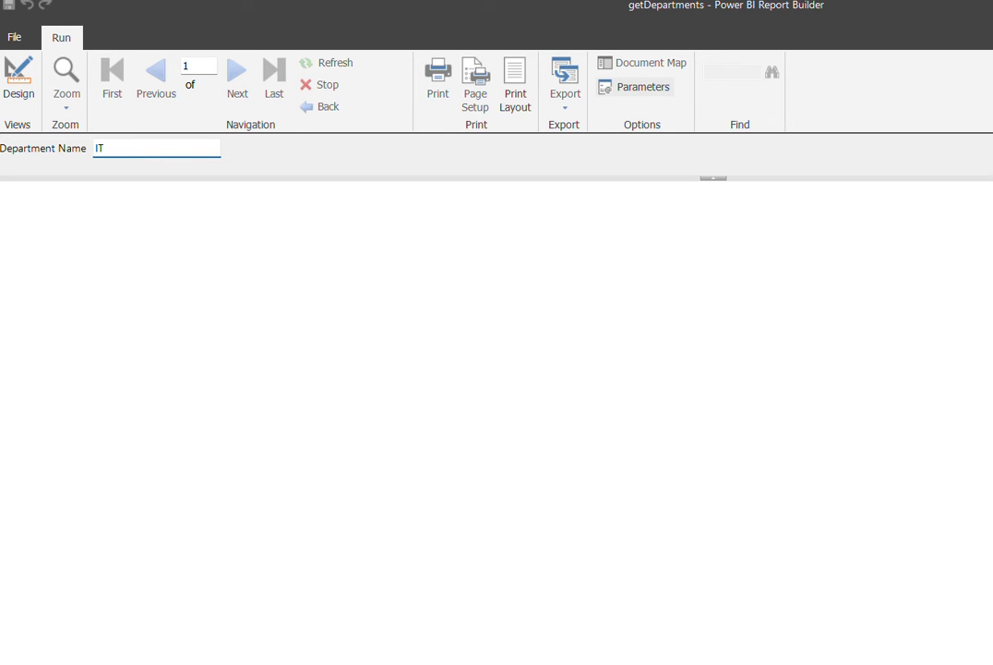
key("Return")
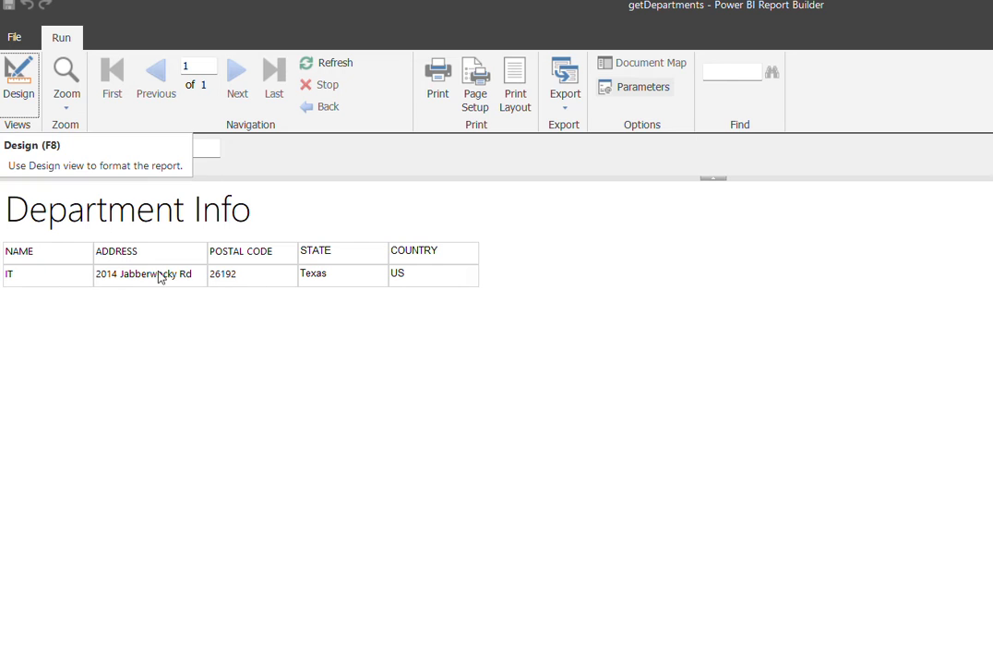
left_click(21, 96)
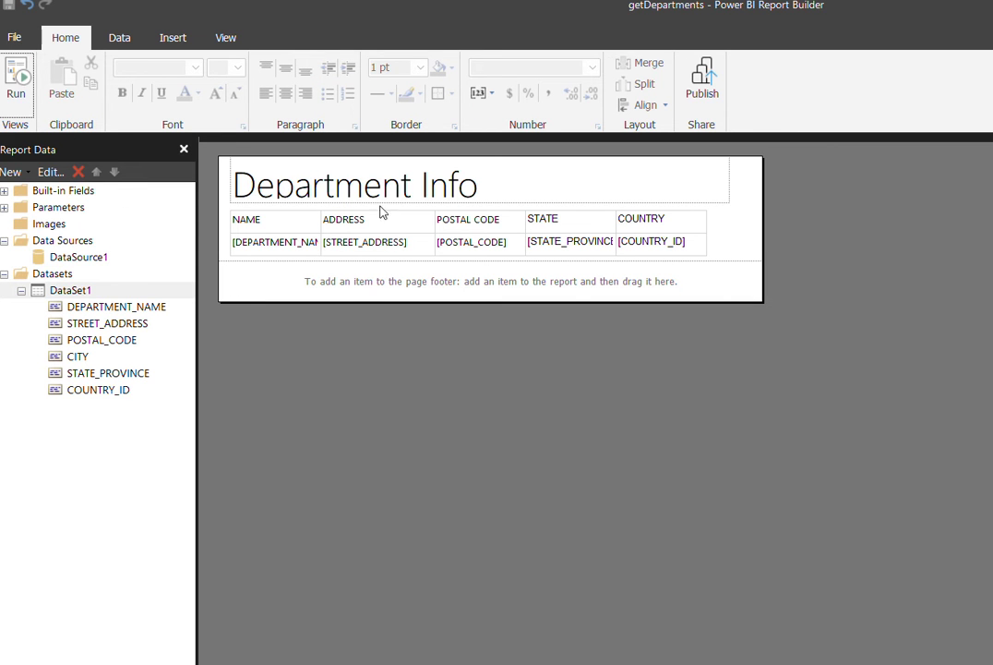
- Open getEmployees from Recent Documents without saving getDepartments
left_click(20, 37)
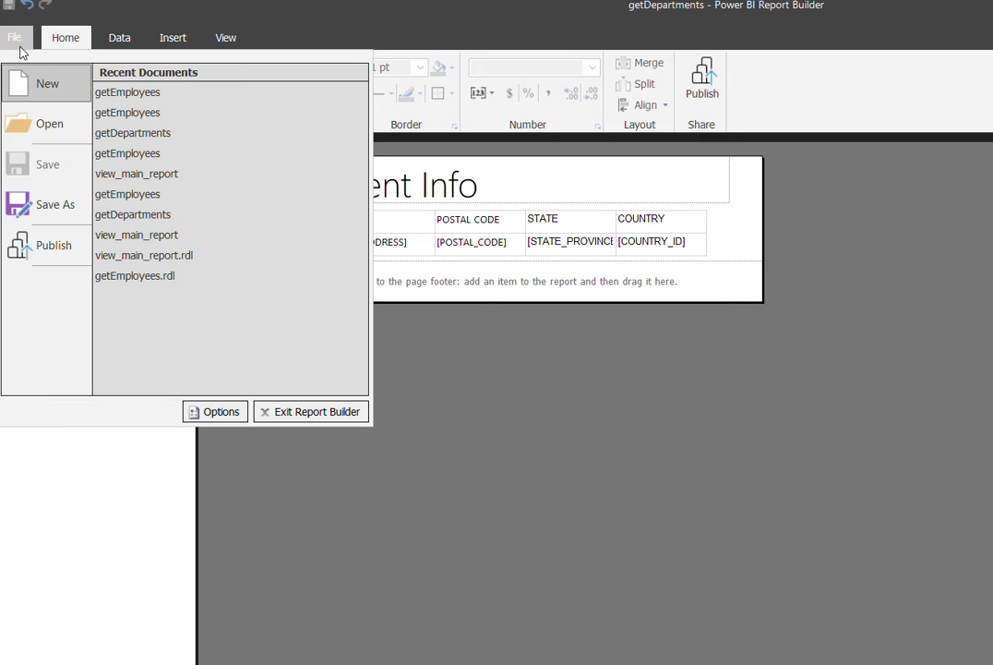
left_click(165, 93)
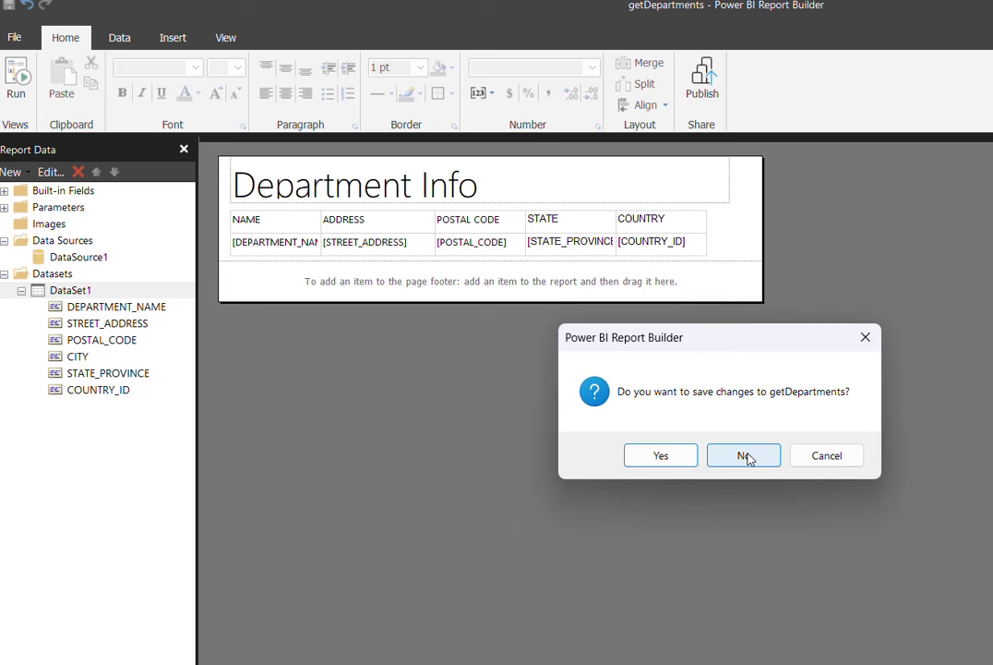
left_click(744, 456)
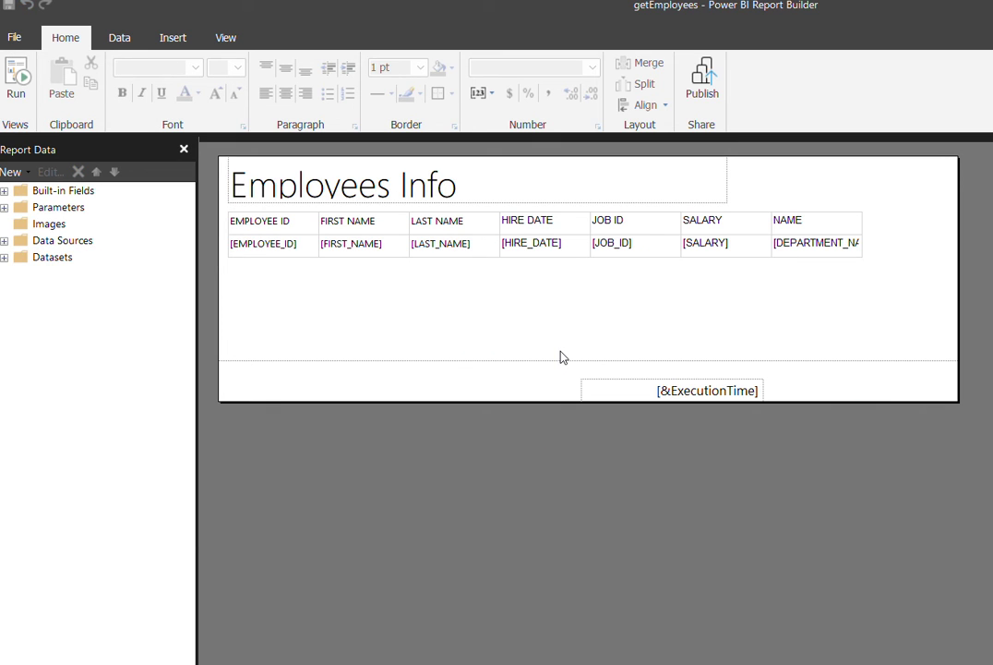
- Check that getEmployees' DataSet1 query filters on the :DeptName parameter
left_click(4, 240)
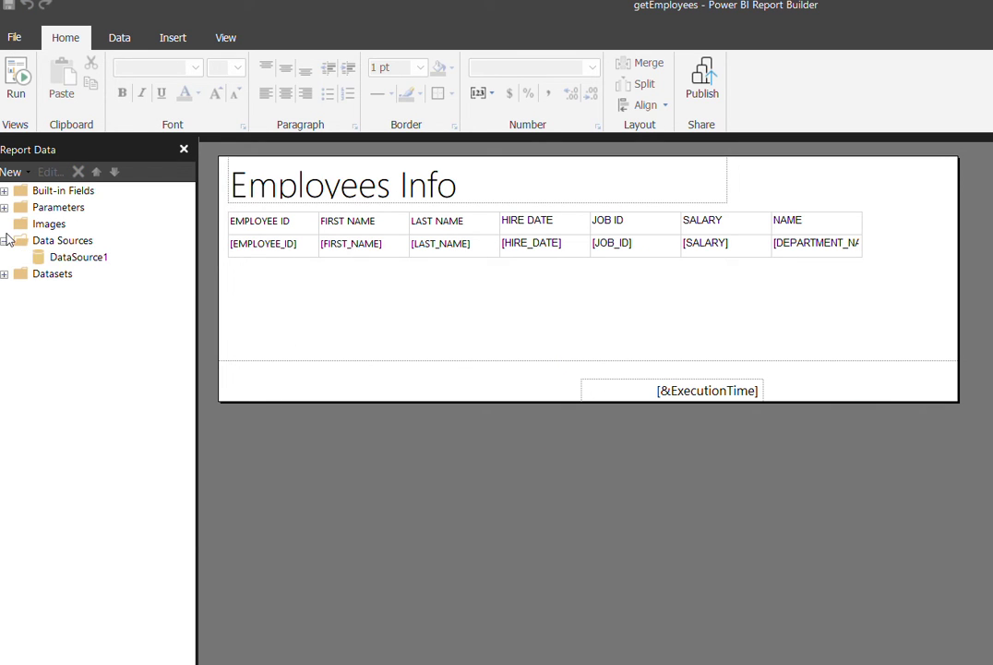
left_click(6, 273)
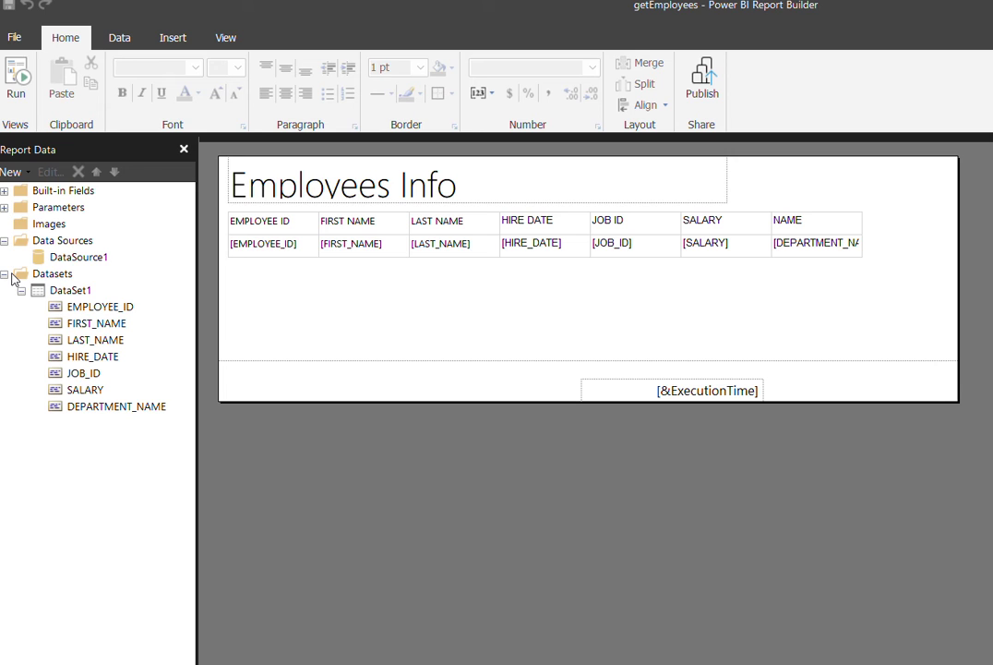
left_click(92, 290)
right_click(92, 291)
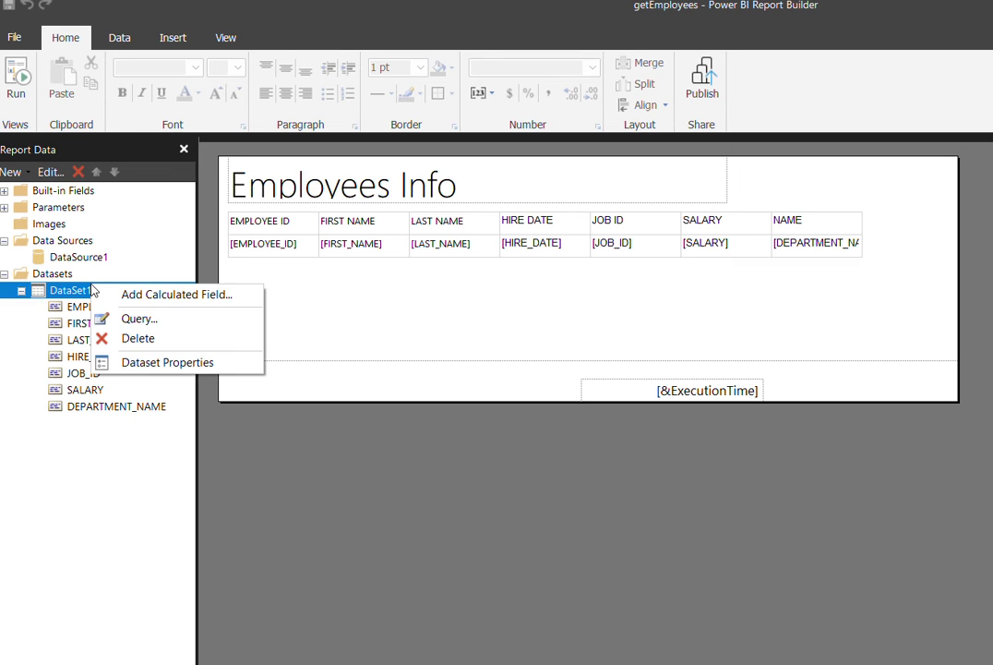
left_click(156, 366)
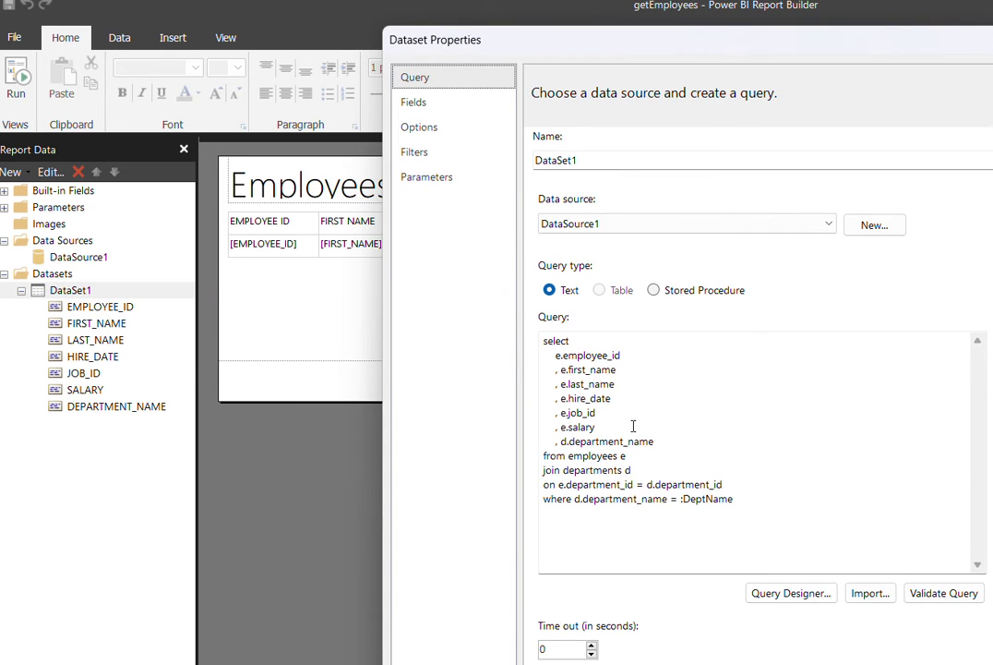
left_click_drag(751, 499, 678, 505)
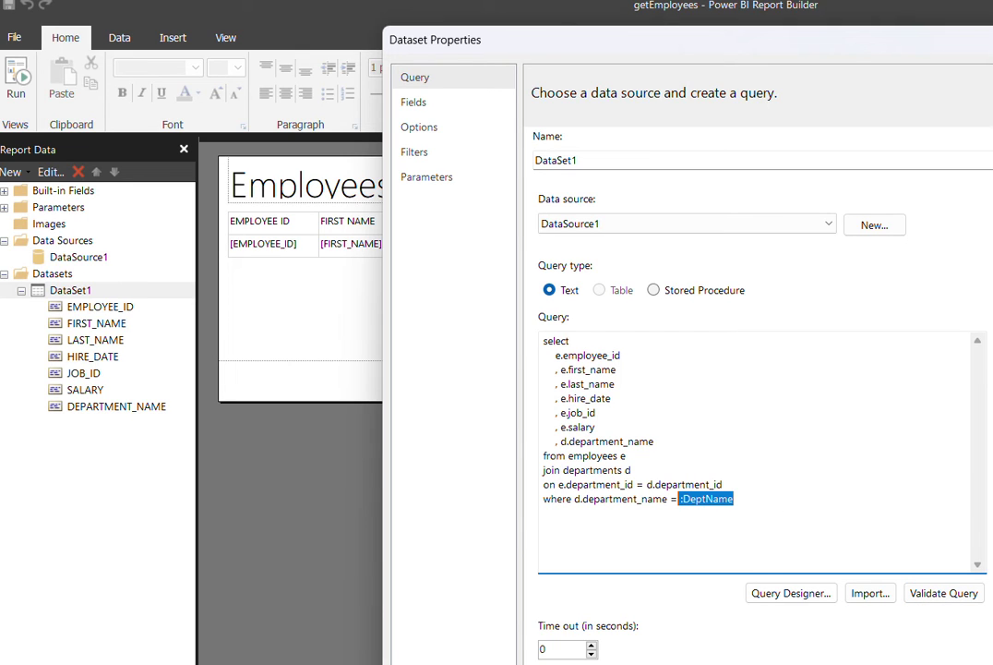
key("Return")
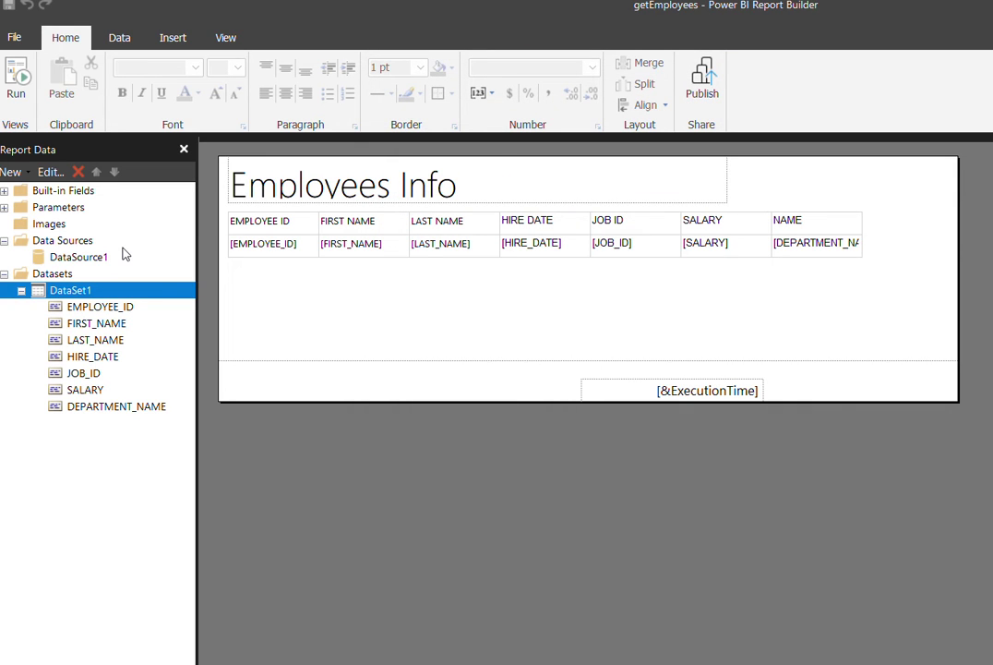
- Run getEmployees with the hr login and Department Name IT, then return to Design
left_click(30, 92)
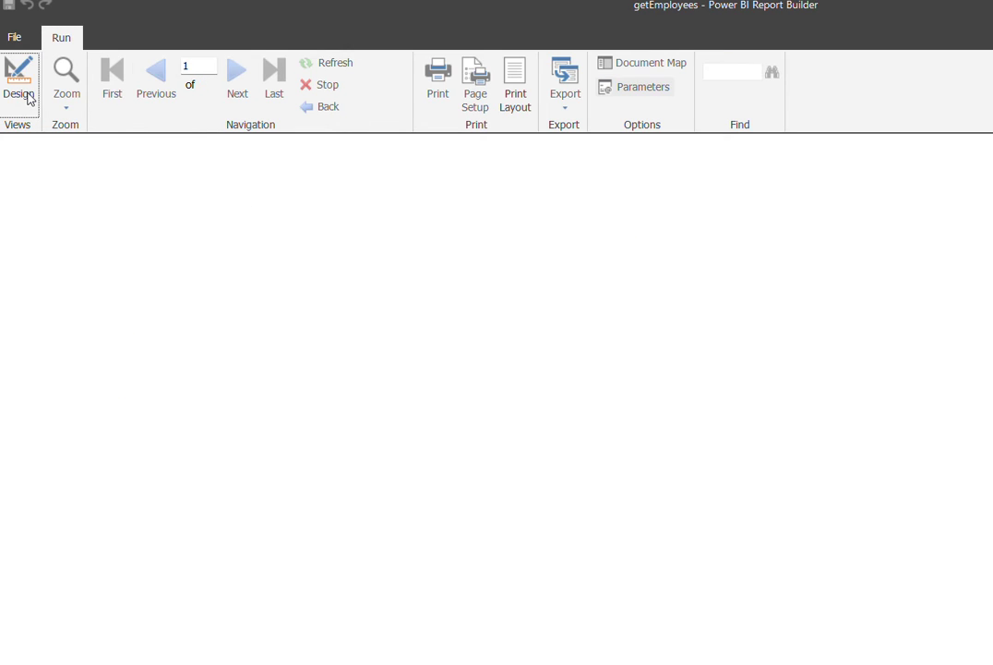
type("h")
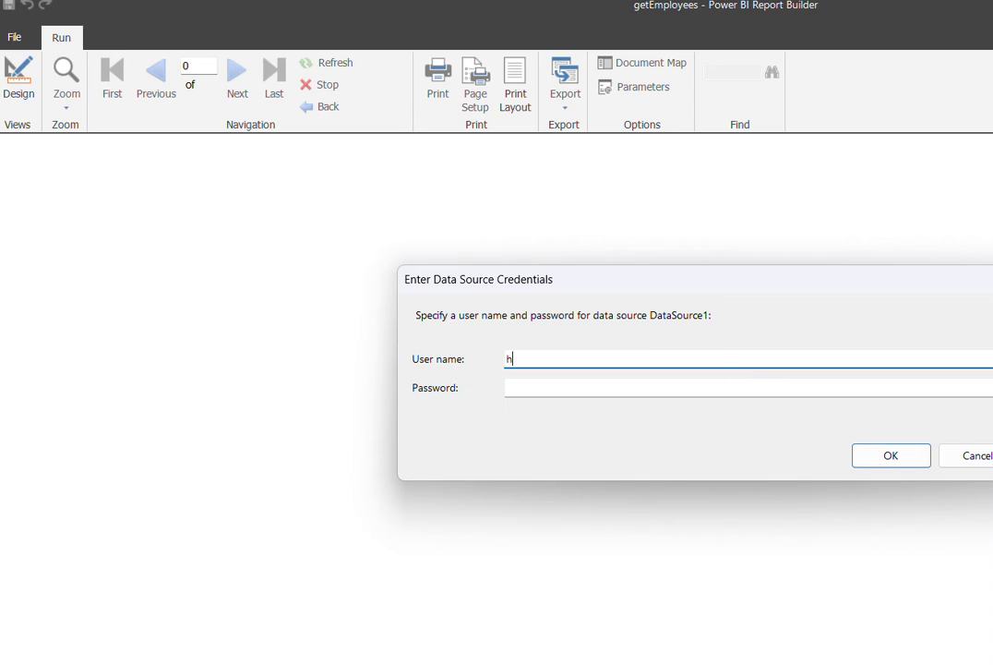
type("r")
key("Tab")
key("Return")
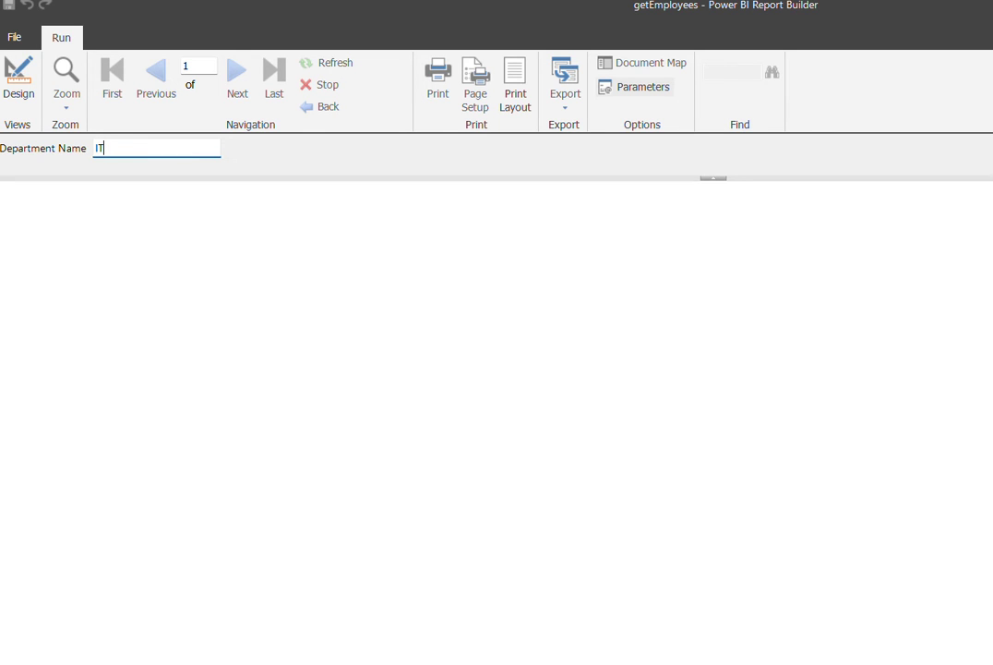
type("IT")
key("Return")
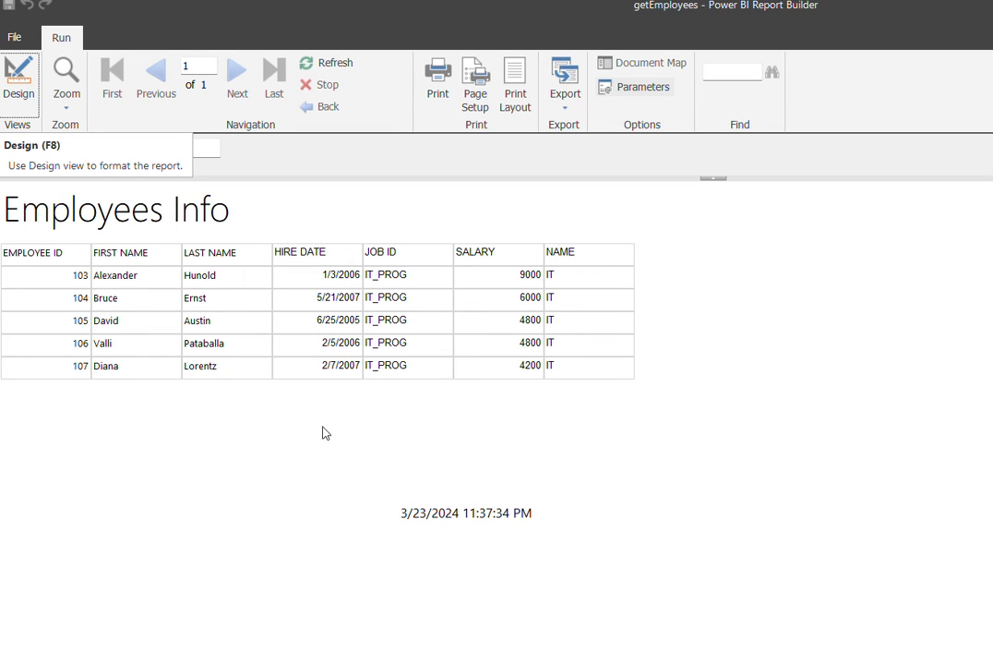
left_click(21, 87)
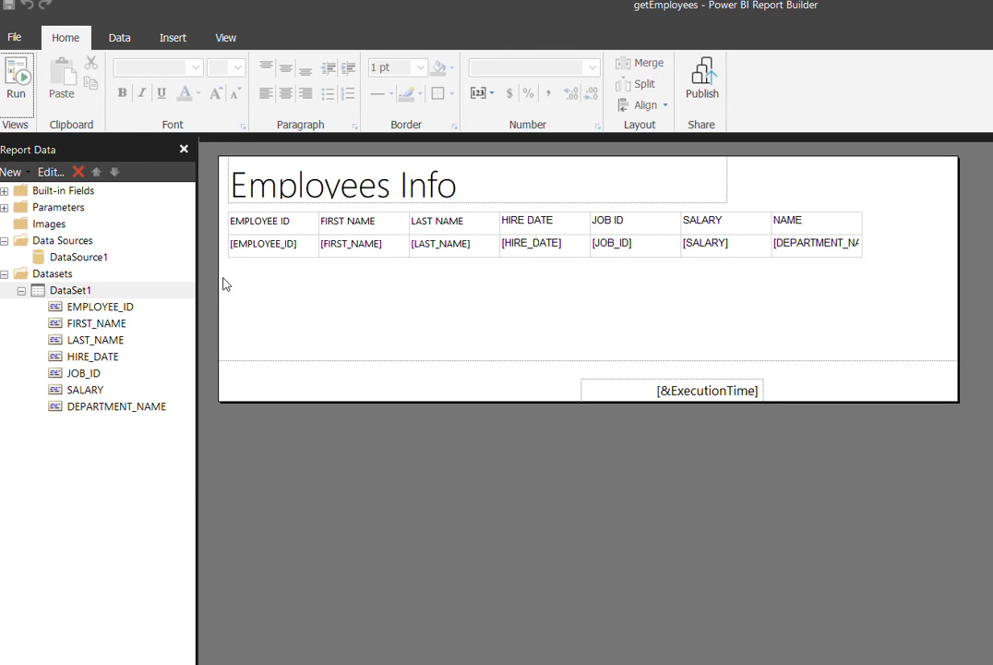
- Open view_main_report from Recent Documents
left_click(6, 208)
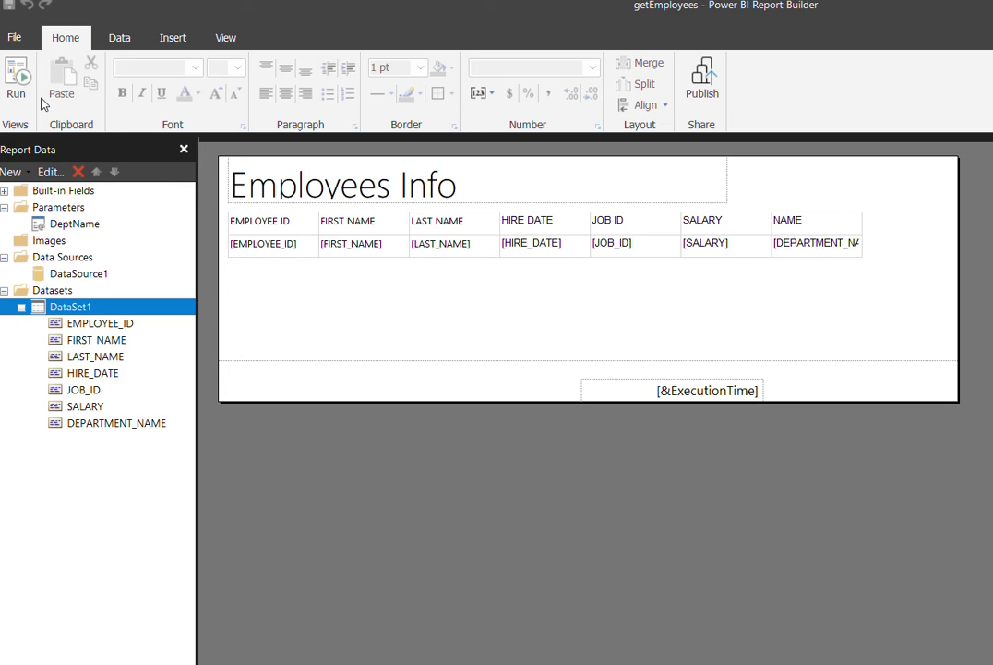
left_click(14, 37)
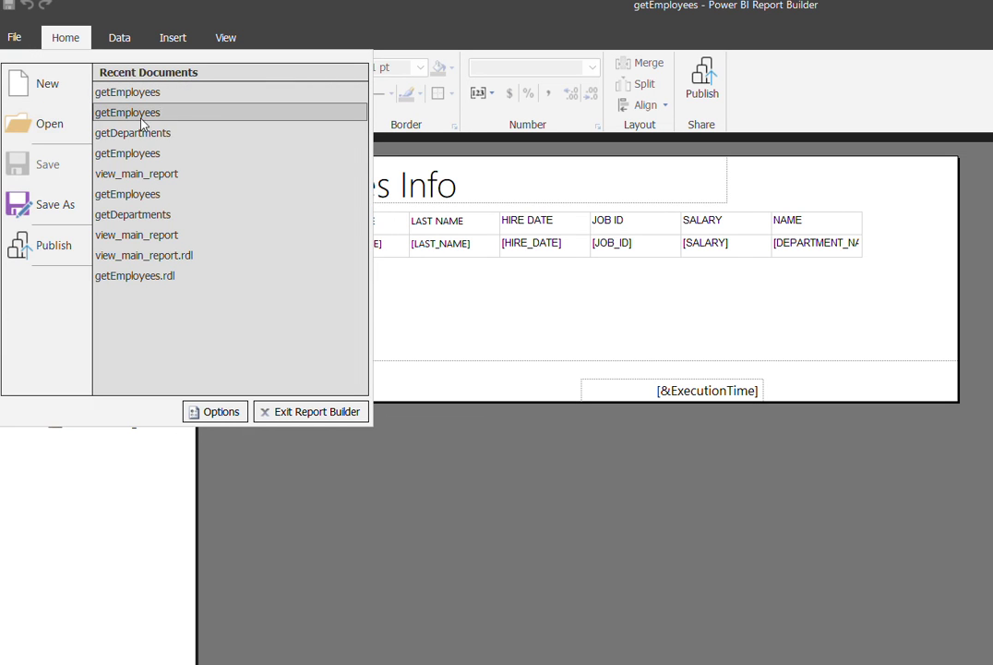
left_click(181, 173)
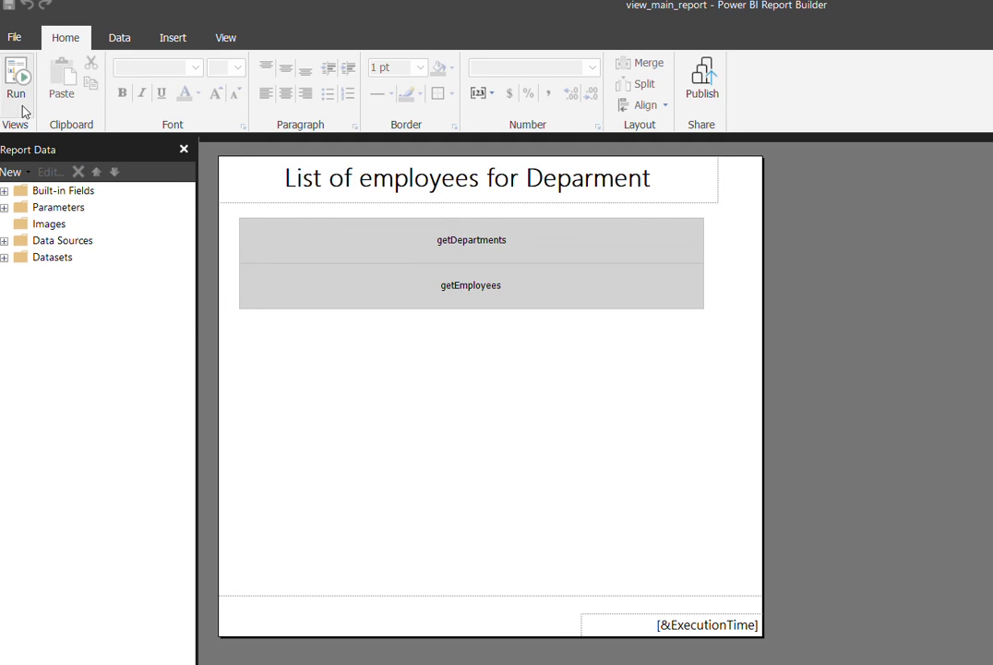
- Review DataSet1's 'select department_name from departments' query and show the DeptName parameter
left_click(6, 258)
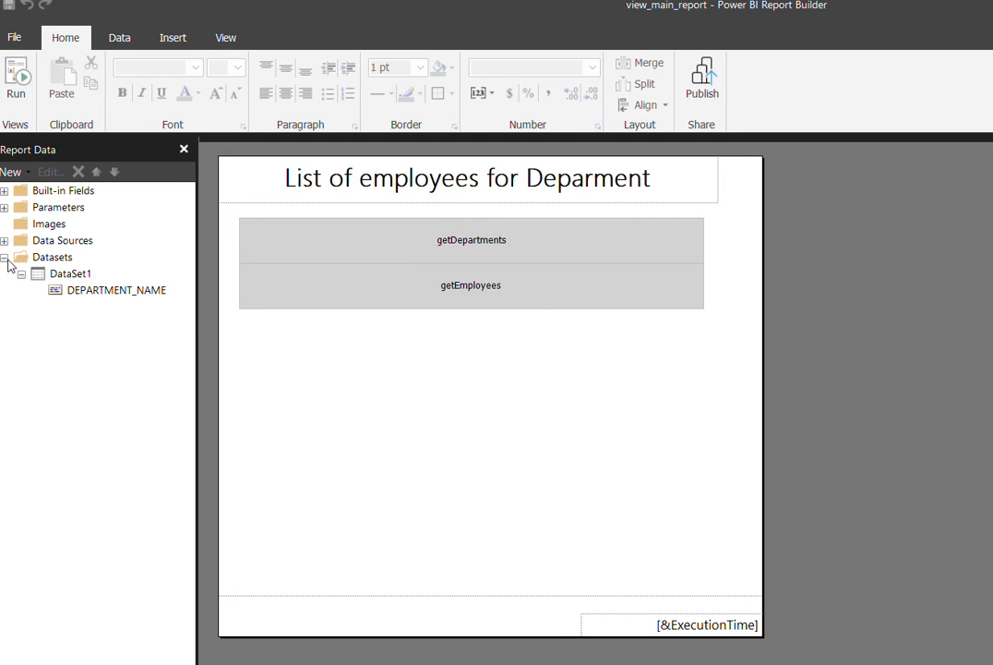
left_click(85, 289)
left_click(92, 279)
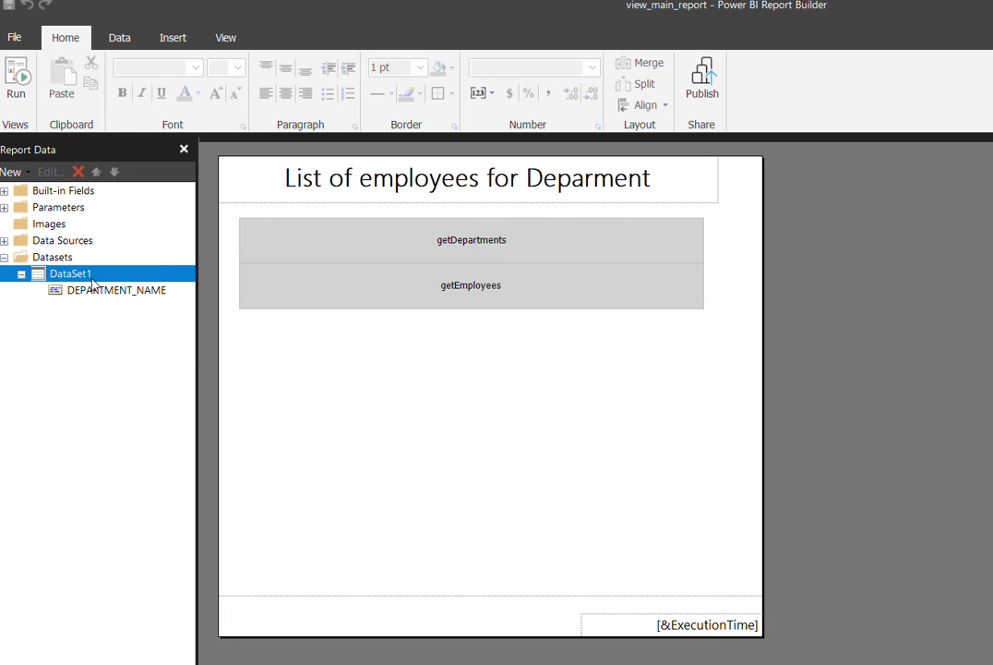
right_click(92, 283)
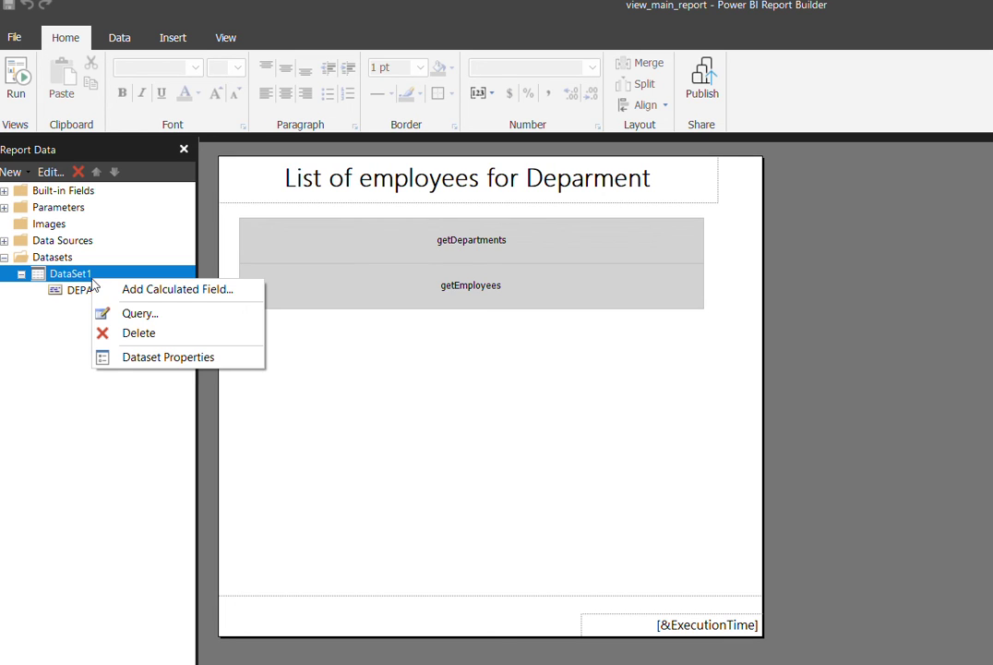
left_click(169, 360)
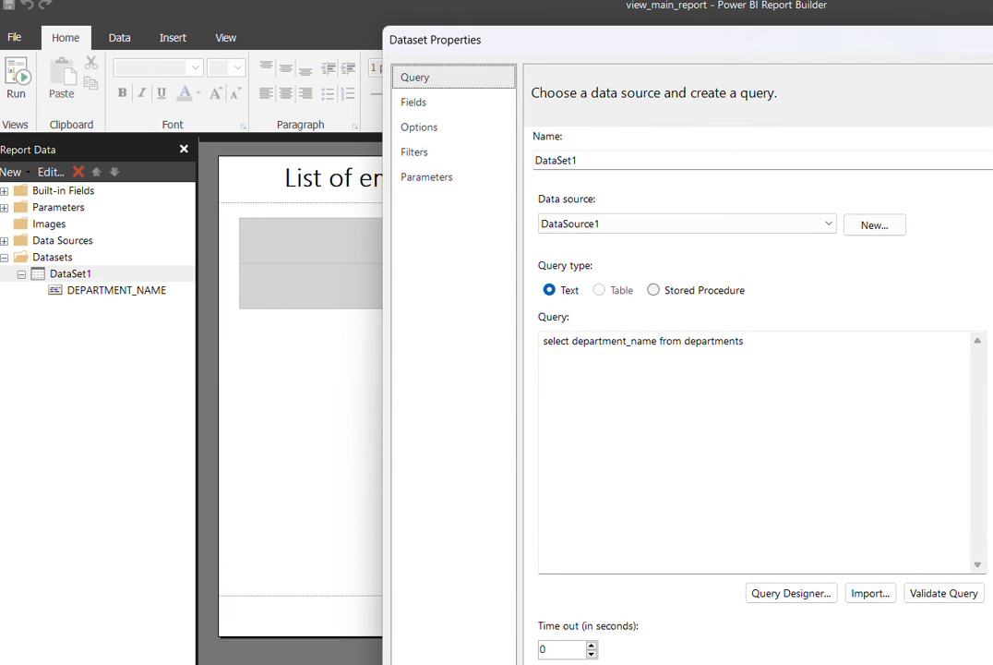
key("Escape")
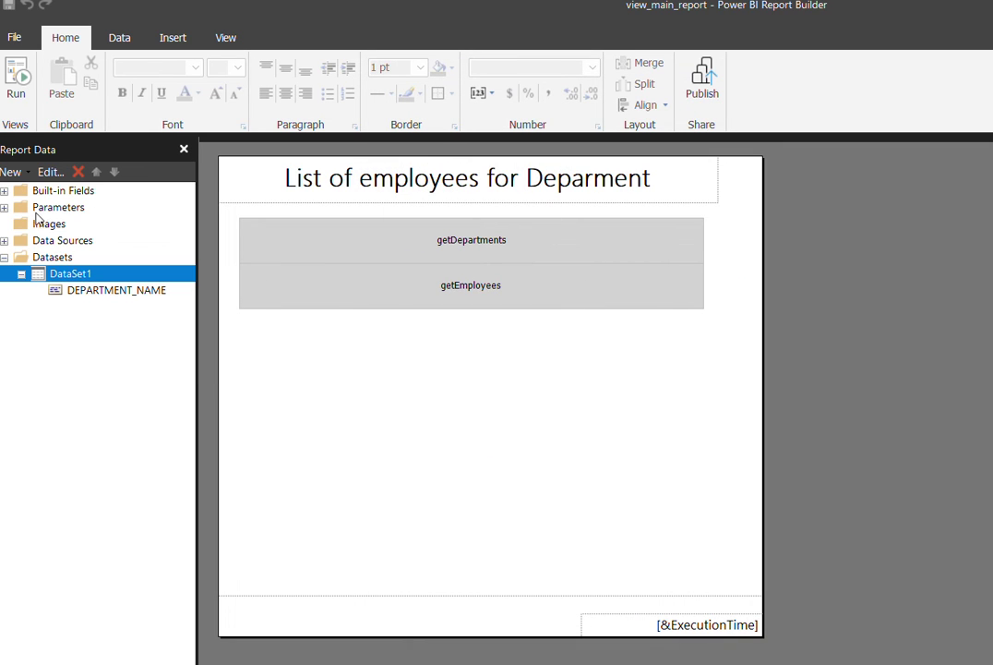
left_click(4, 207)
- Check that DeptName's available and default values both come from DEPARTMENT_NAME in DataSet1
left_click(78, 231)
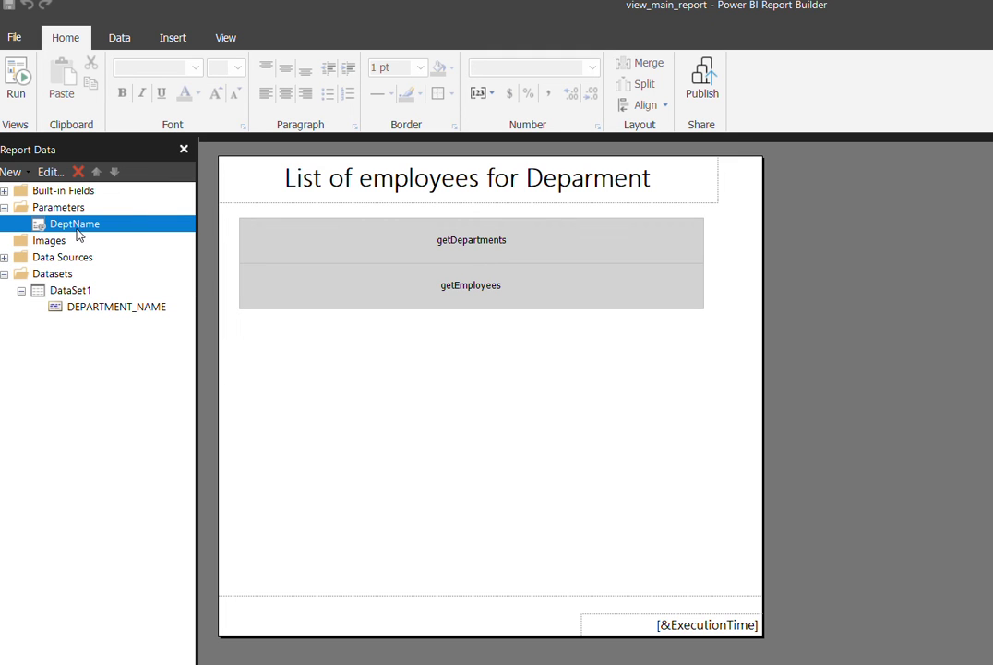
right_click(81, 233)
left_click(134, 265)
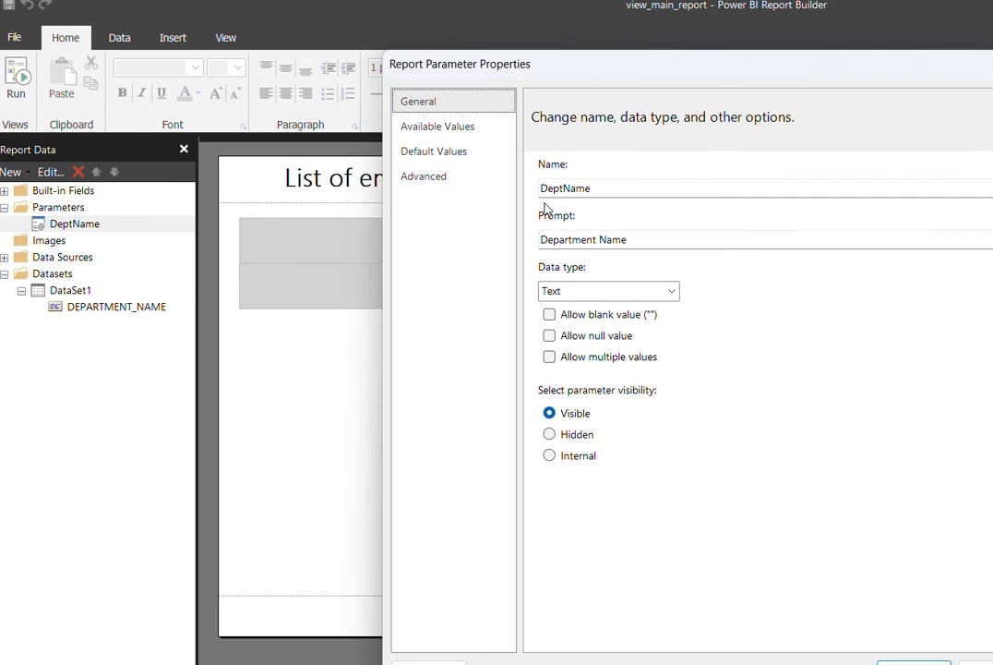
left_click(481, 130)
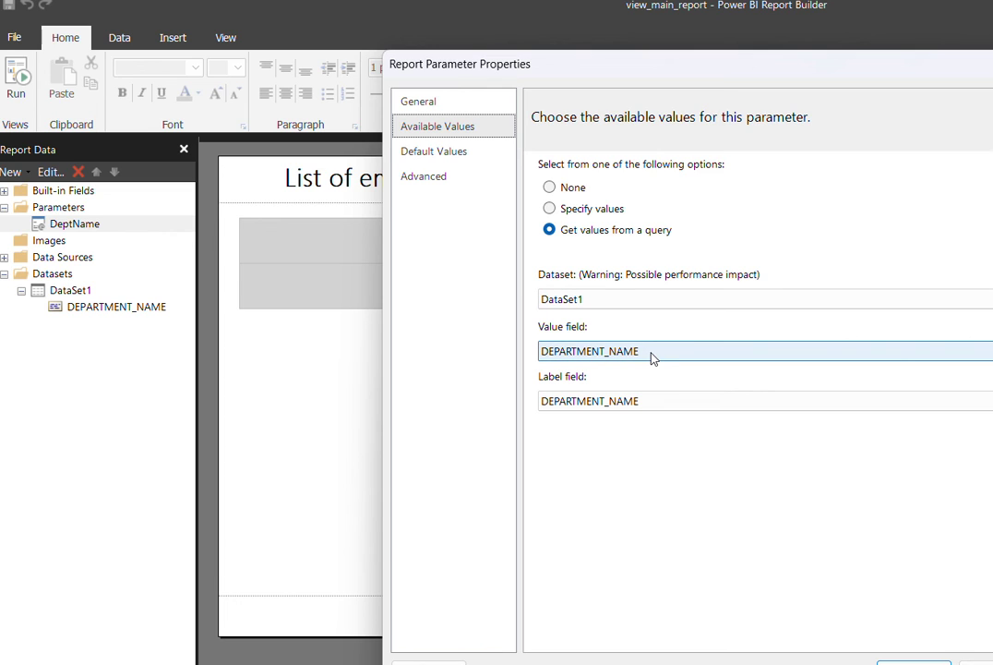
left_click(467, 153)
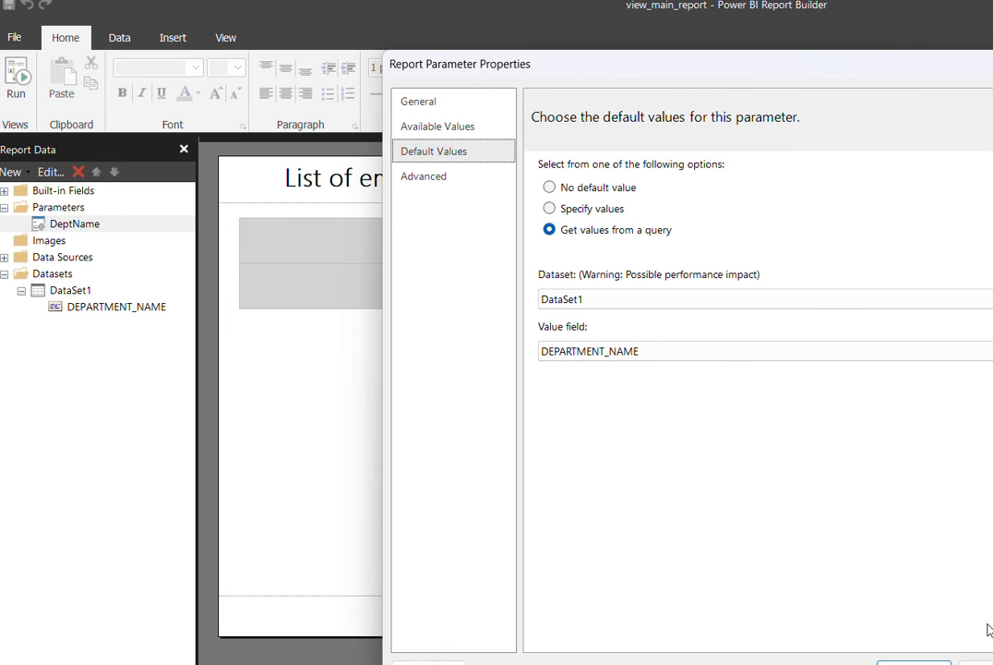
left_click(975, 662)
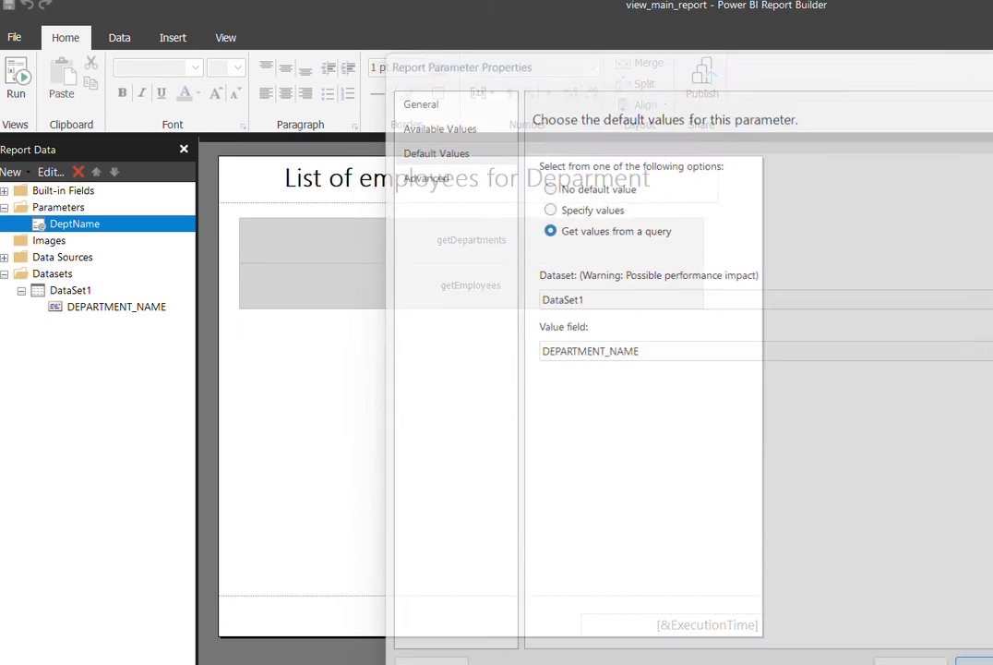
- Run the report with the data source username and password, note the missing subreports, and return to Design
left_click(19, 81)
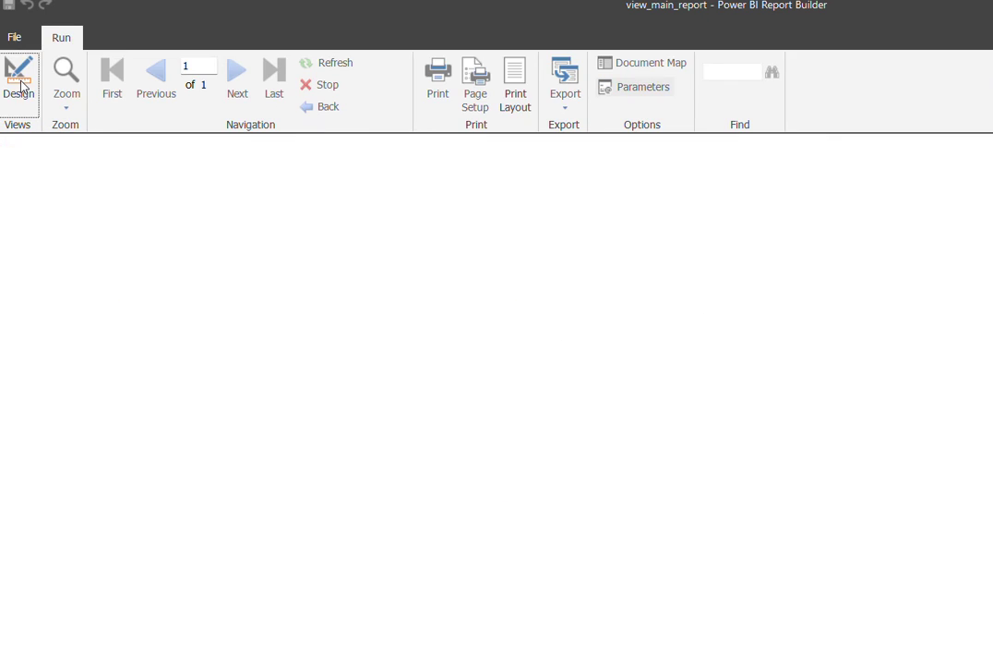
type("h")
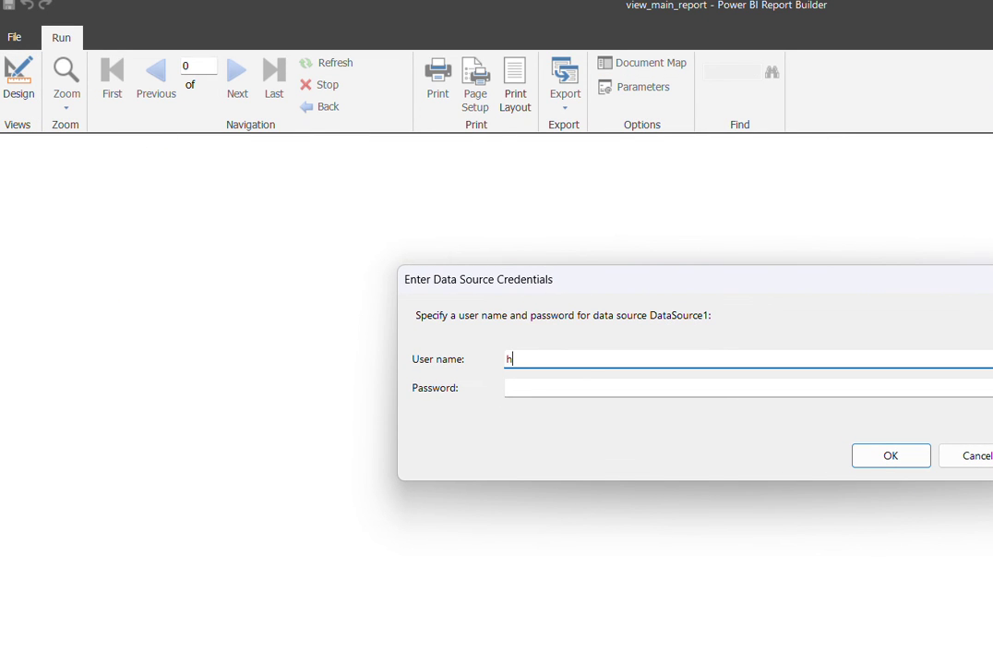
type("r")
key("Tab")
type("*******")
key("Return")
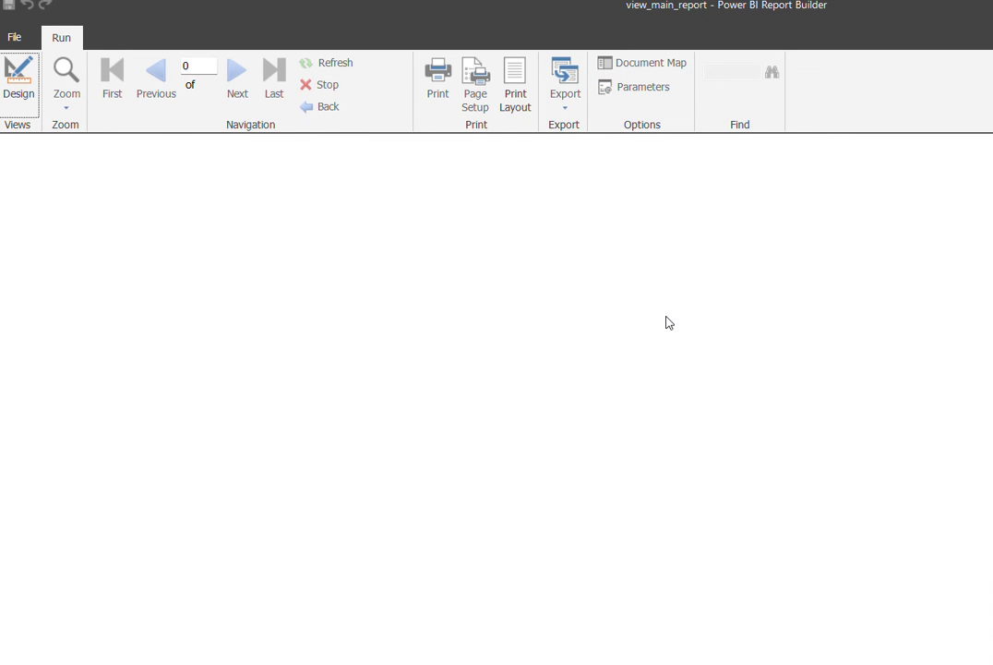
left_click(18, 83)
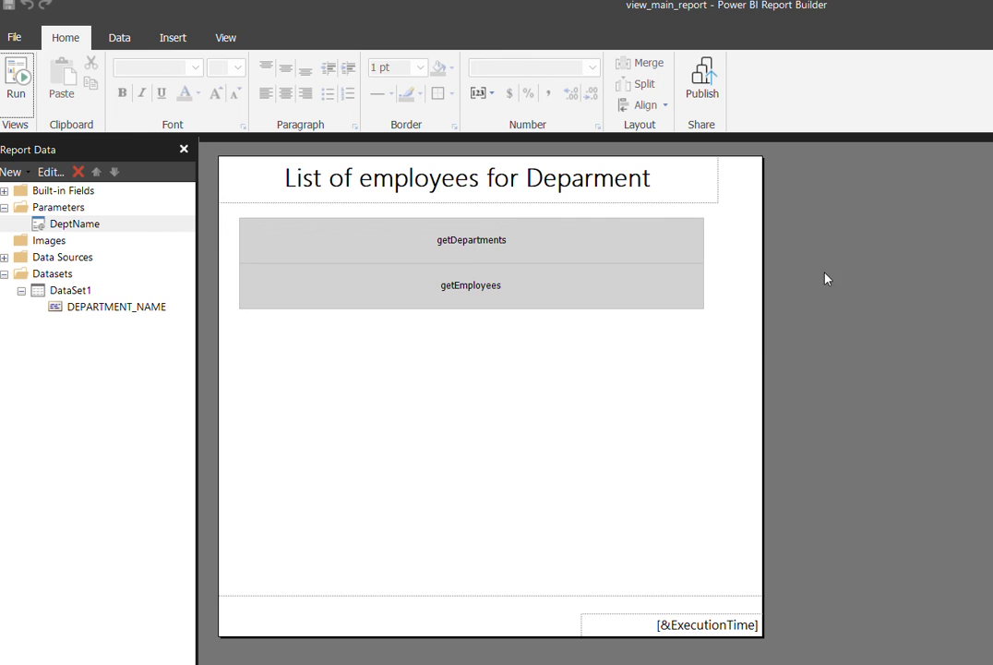
key("alt+Tab")
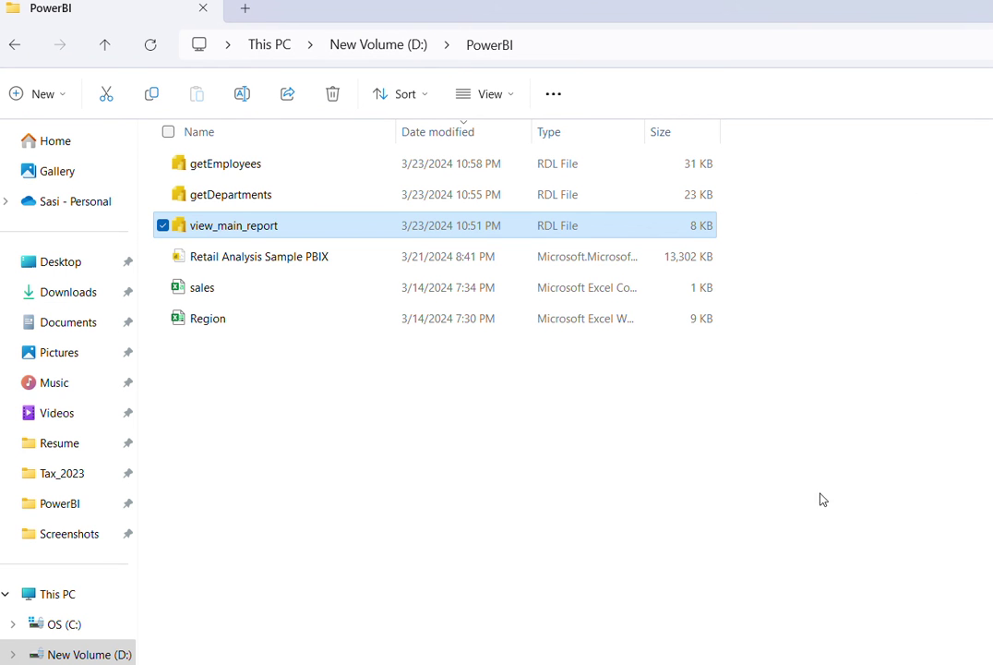
- Open the published view_main_report in My workspace and choose Marketing as the Department Name
key("alt+Tab")
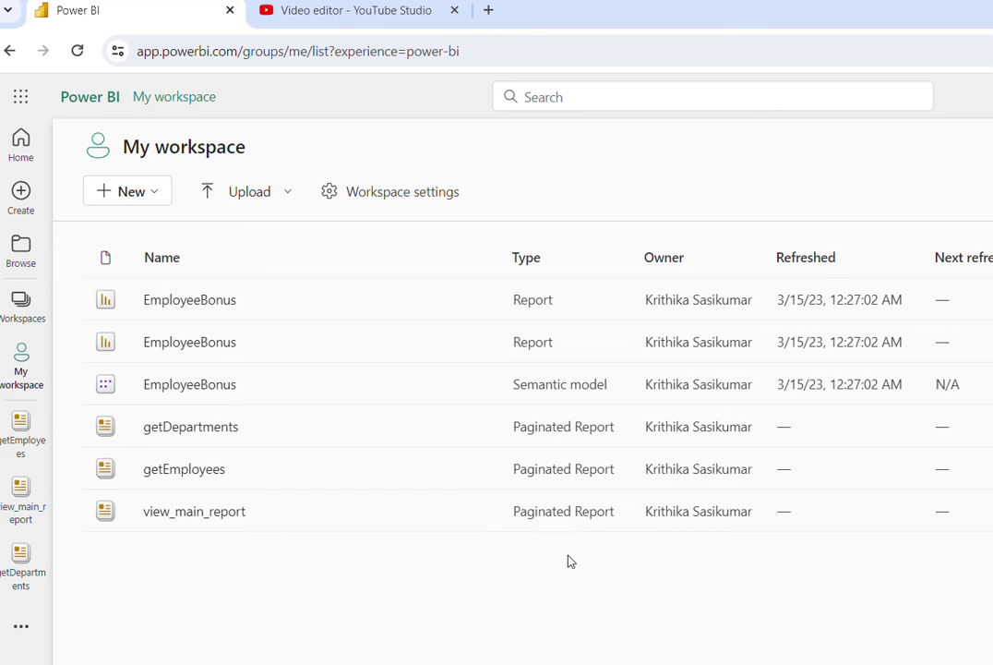
left_click(219, 510)
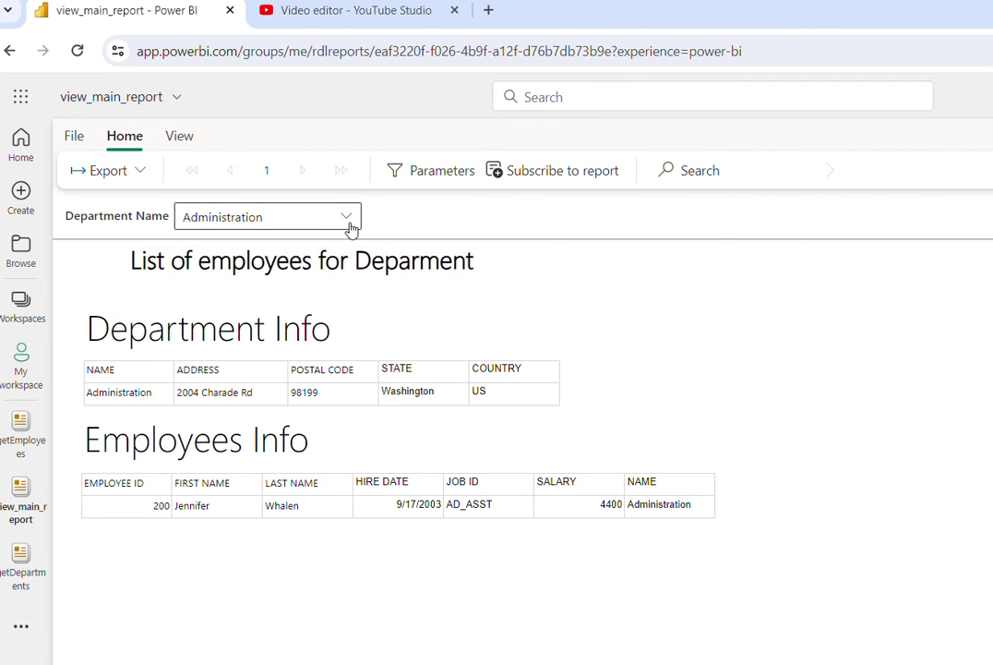
left_click(350, 227)
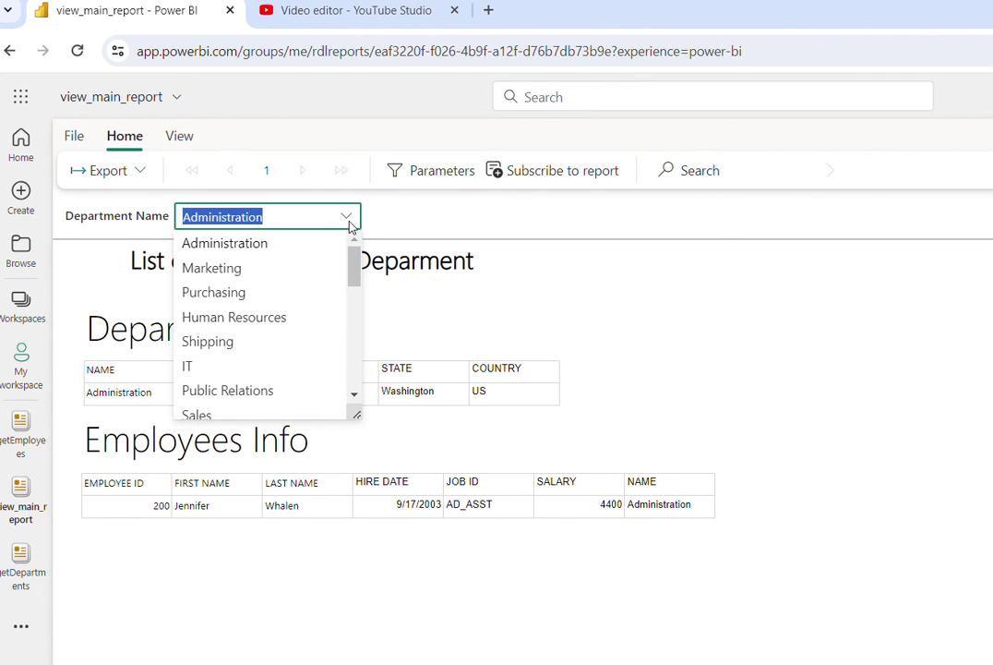
left_click(305, 270)
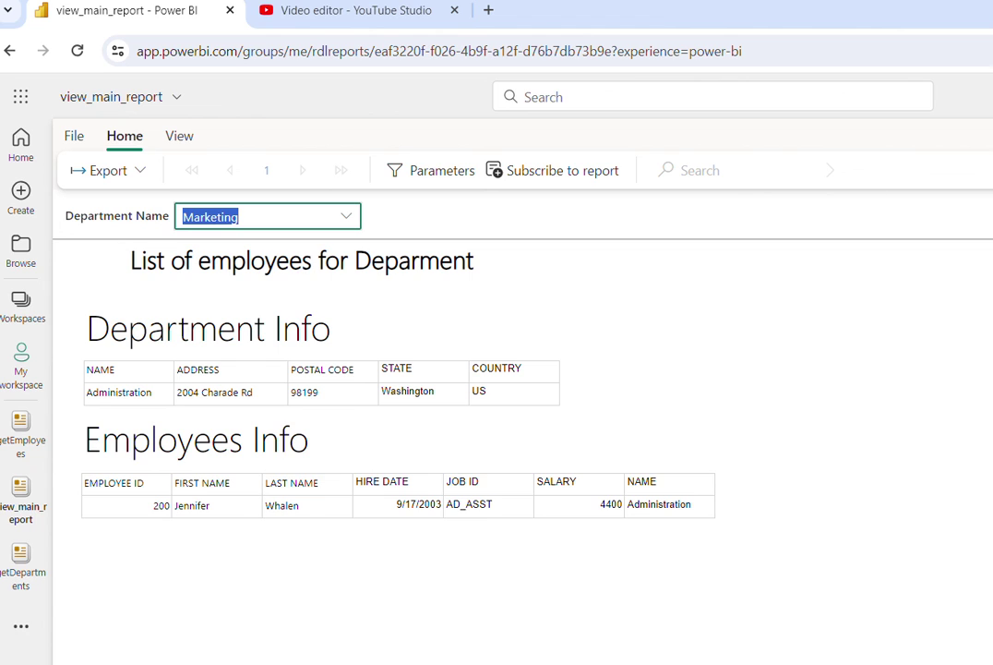